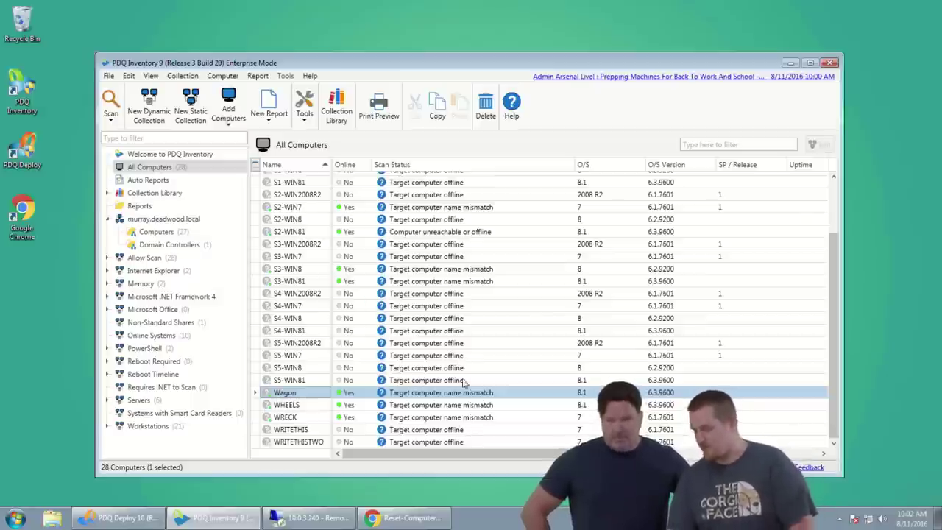
Inspect the default account's details in the Credentials preferences and leave them without saving changes
left_click(108, 76)
left_click(136, 174)
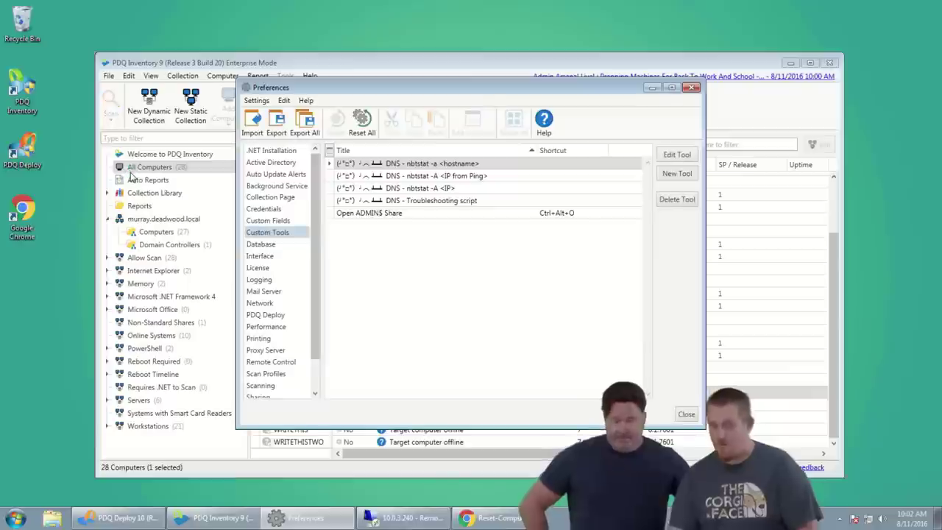
left_click(270, 210)
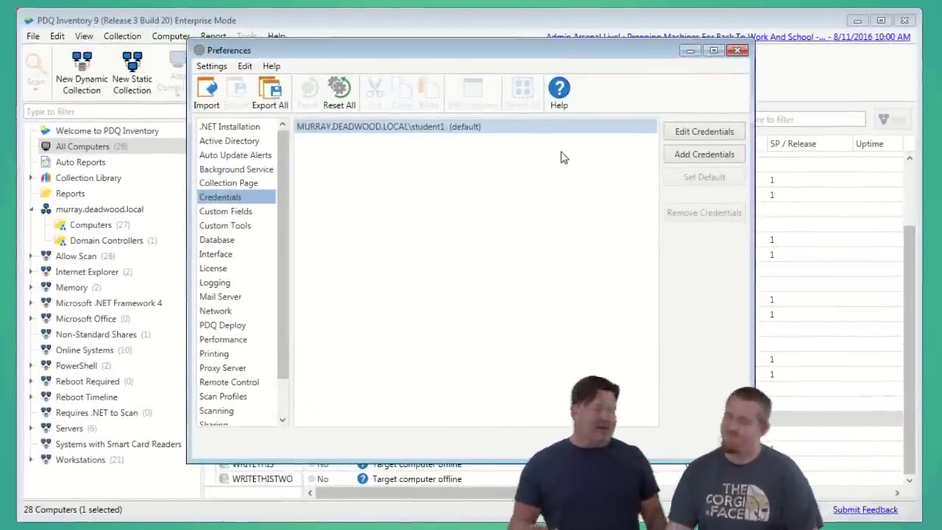
double_click(454, 132)
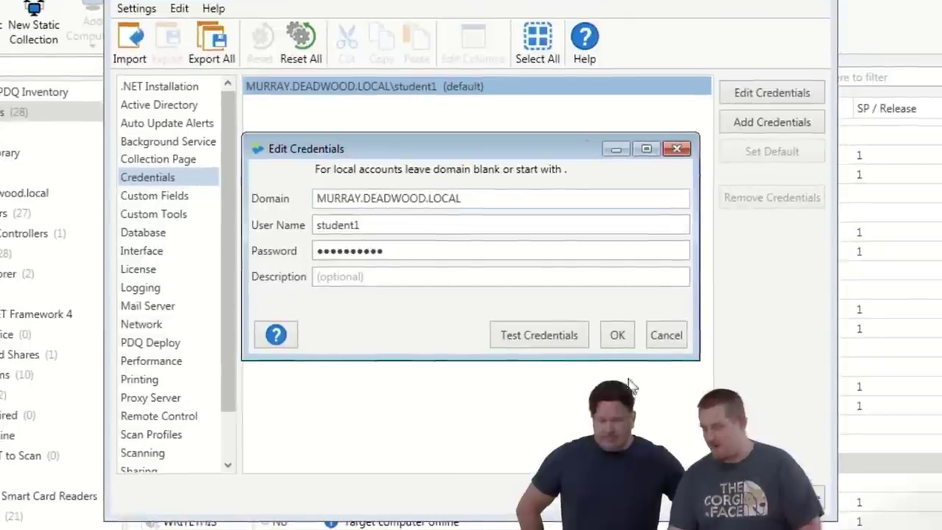
left_click(431, 255)
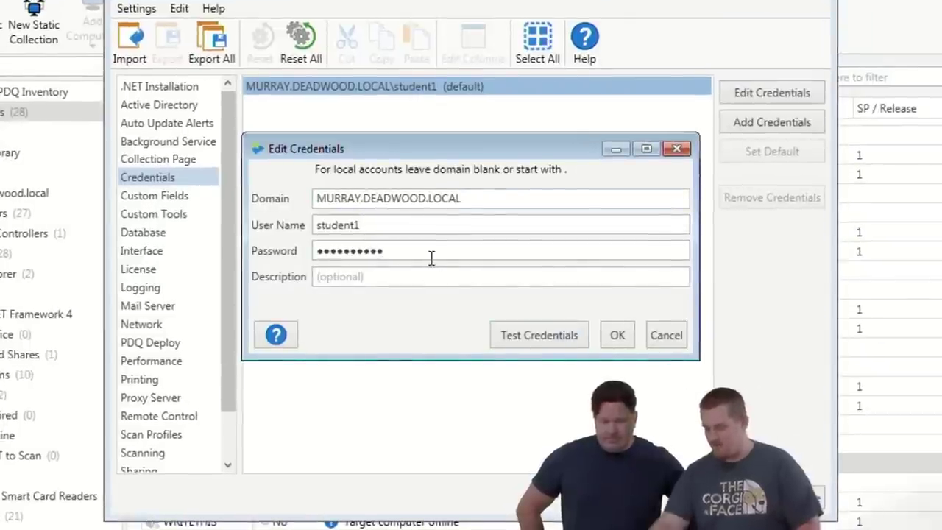
left_click(663, 337)
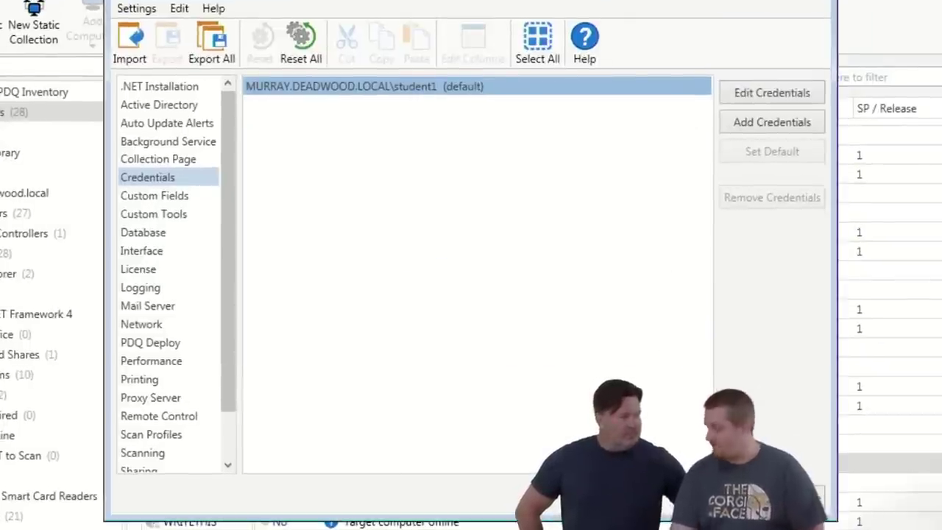
Check which user account runs the Background Service in the preferences and close the preferences without changing it
left_click(183, 143)
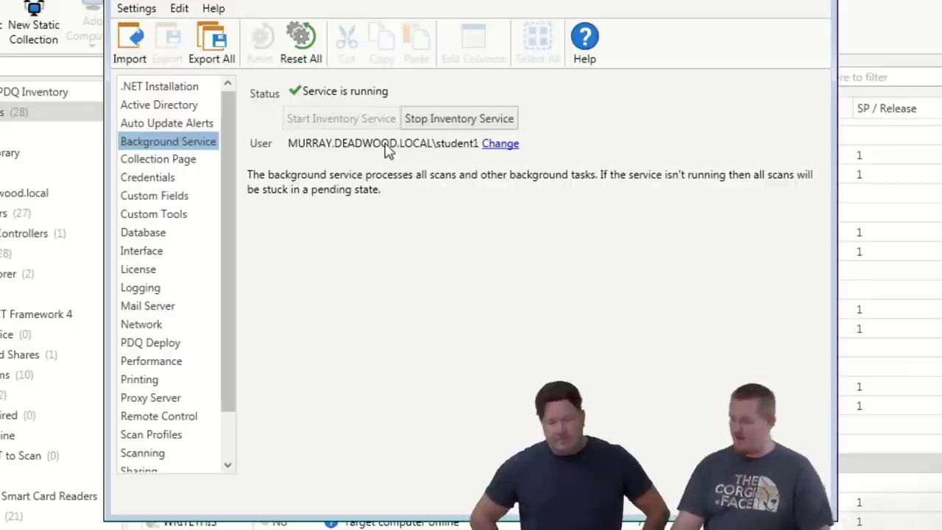
left_click(498, 144)
left_click(618, 359)
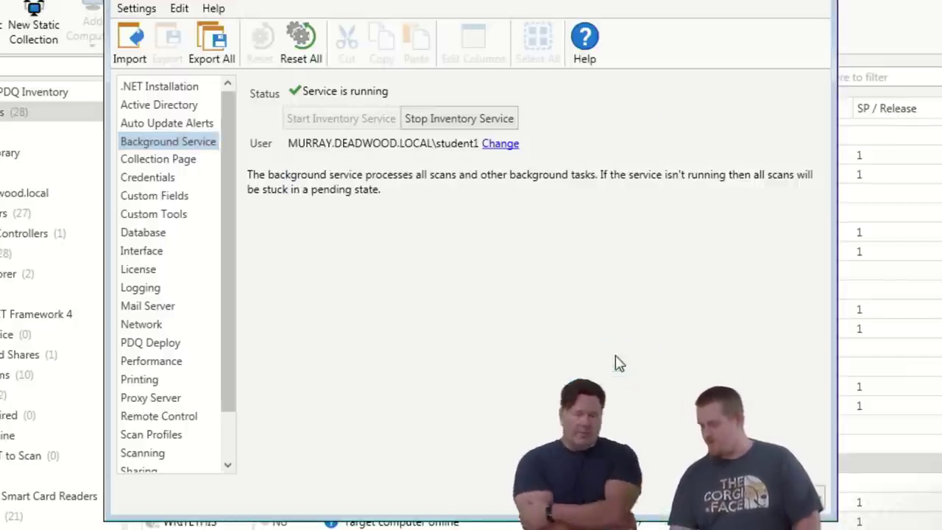
key("Escape")
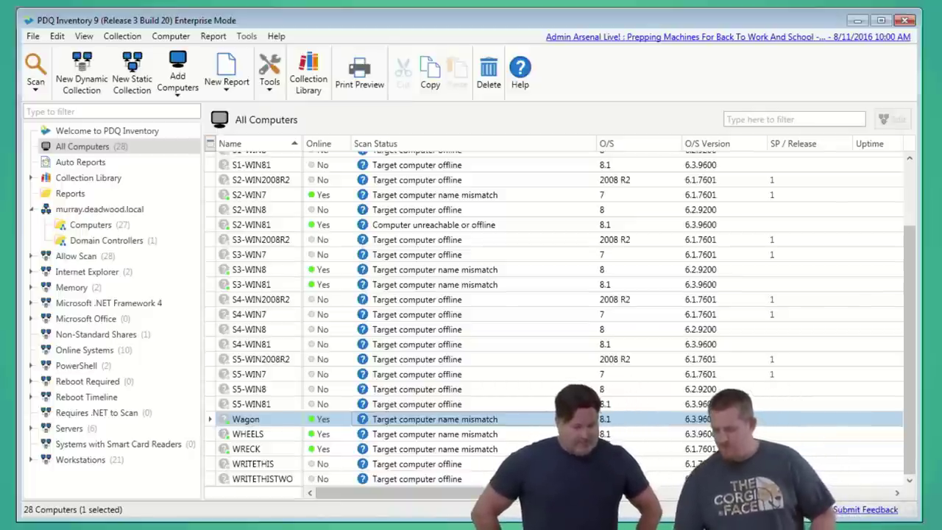
Switch to Chrome to view the Reset-ComputerMachinePassword documentation and return to PDQ Inventory
mouse_move(414, 521)
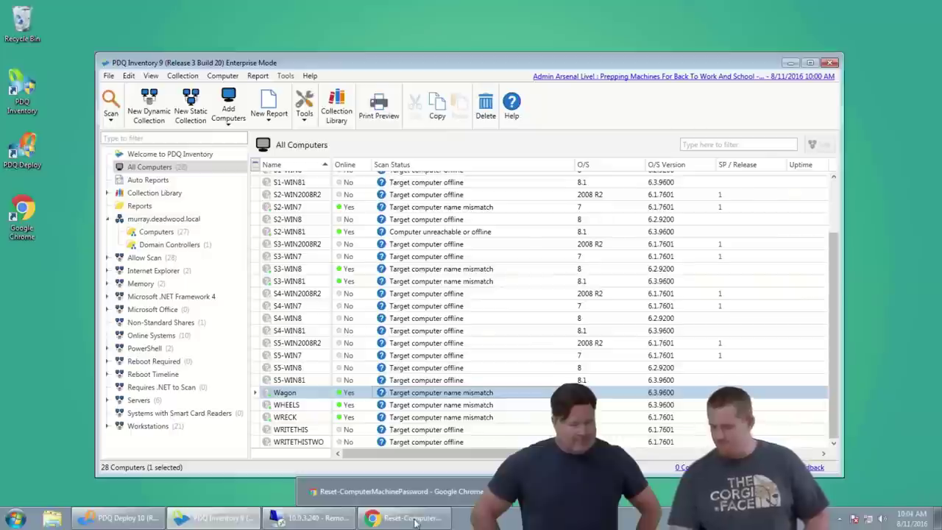
left_click(415, 520)
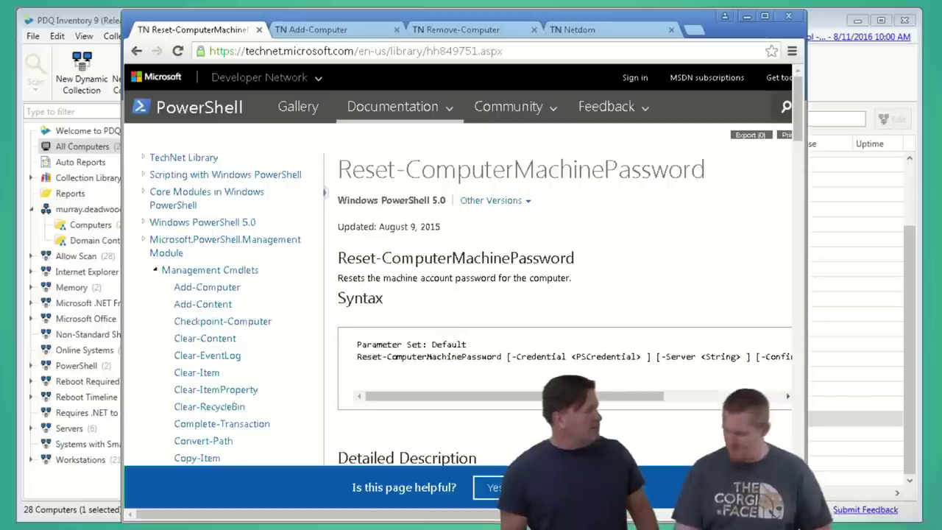
left_click(748, 19)
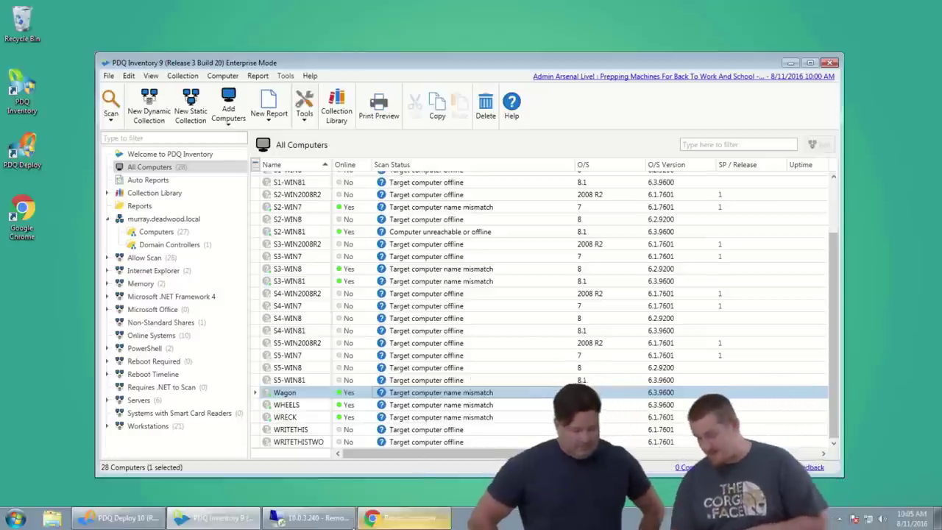
Compare the Add-Computer, Remove-Computer and Reset-ComputerMachinePassword documentation pages in Chrome and return to PDQ Inventory
left_click(439, 522)
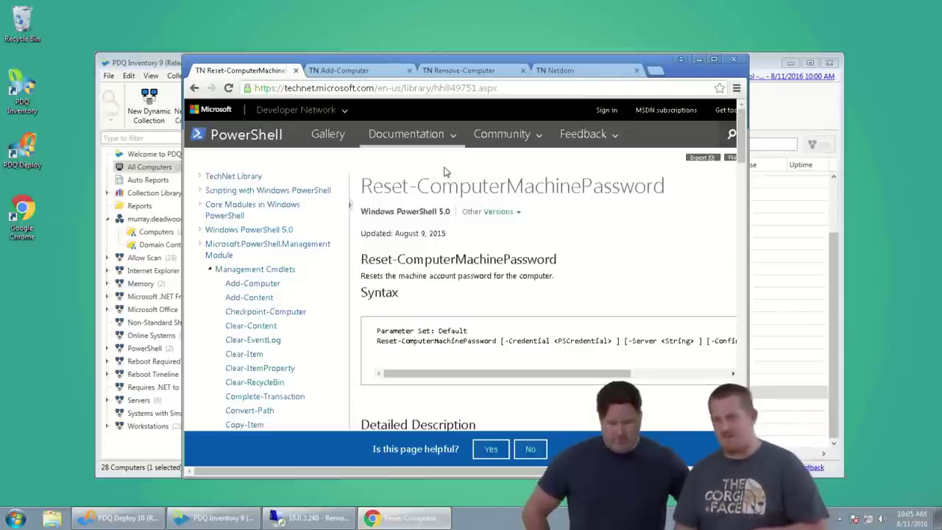
left_click(360, 70)
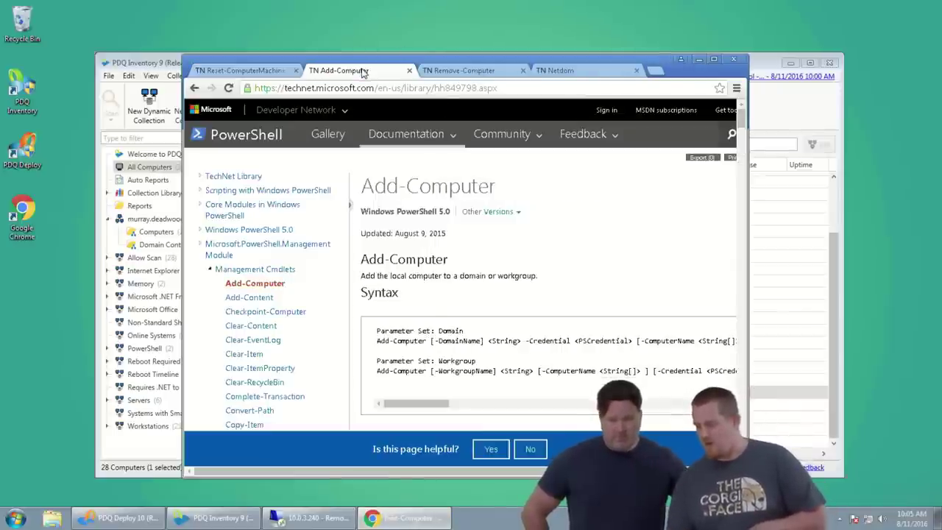
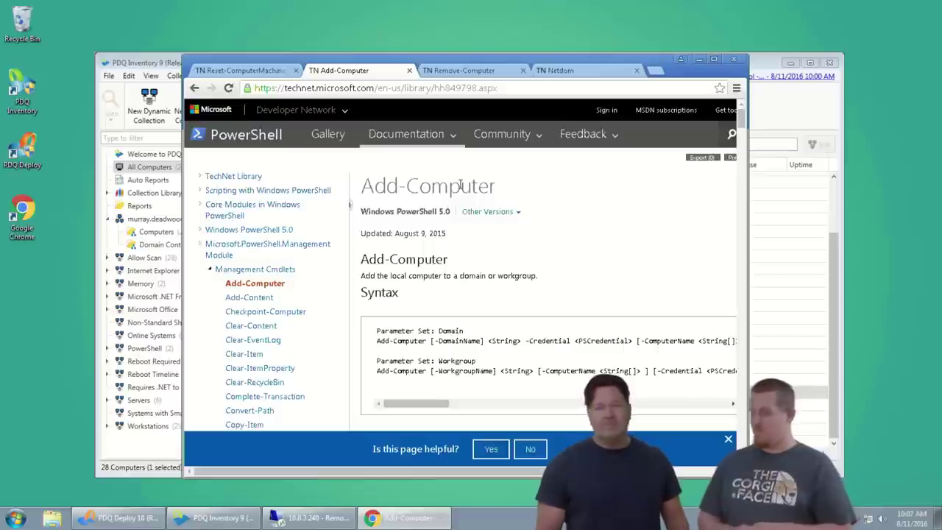
left_click(463, 70)
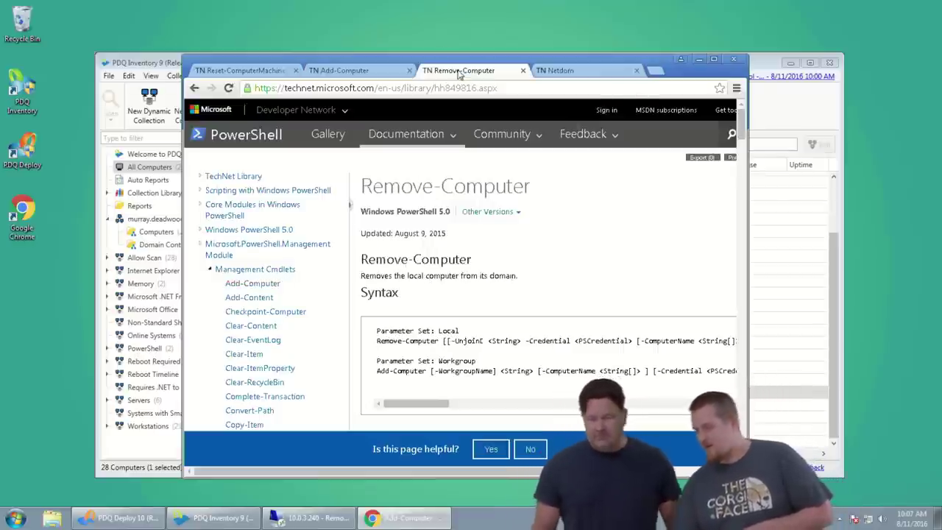
left_click(347, 70)
left_click(259, 70)
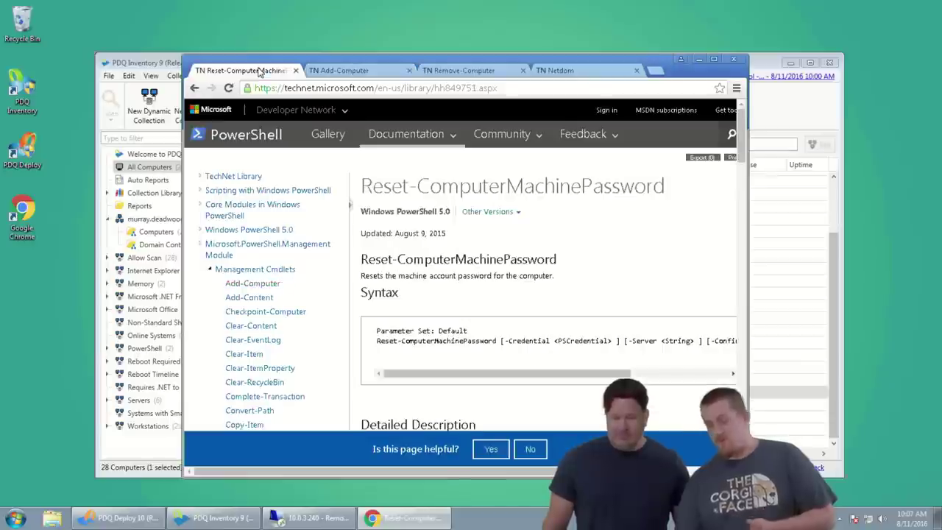
left_click(699, 59)
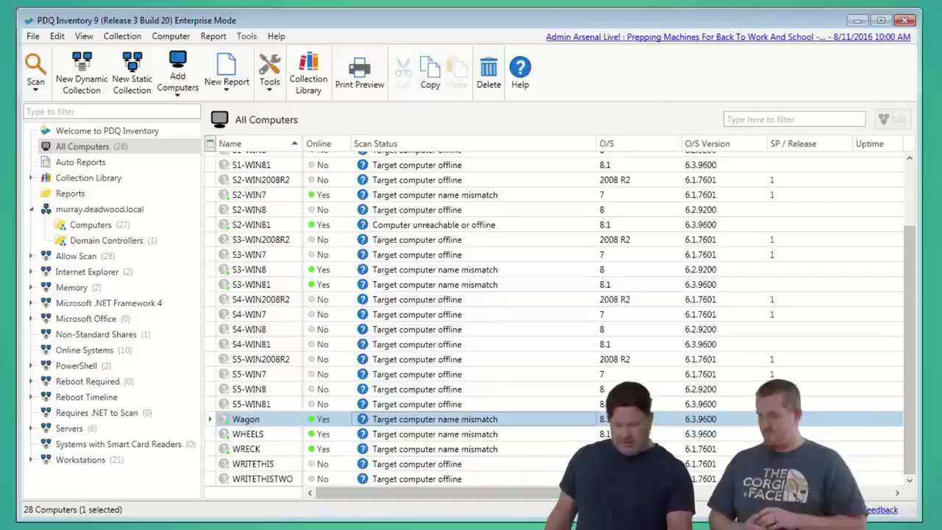
Examine the online state and scan status of the machines throughout the All Computers list
left_click(265, 241)
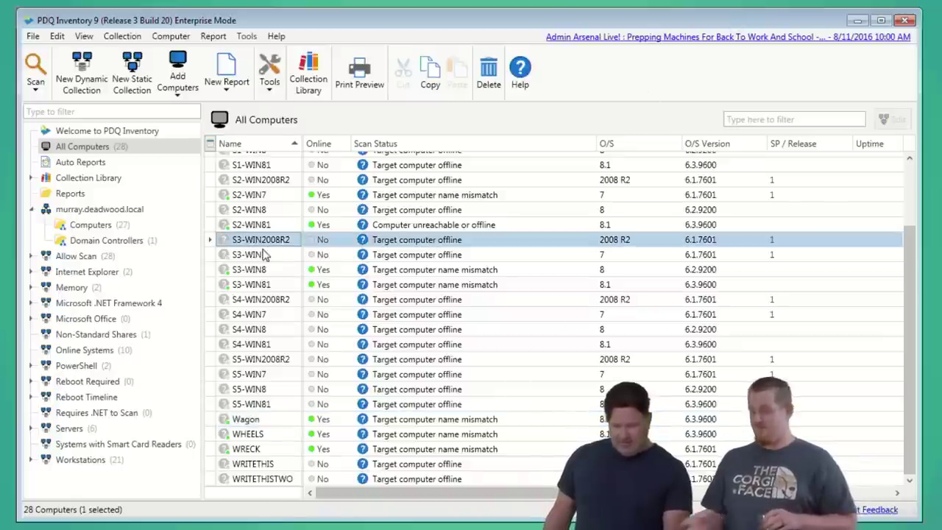
scroll(269, 257, "up", 2)
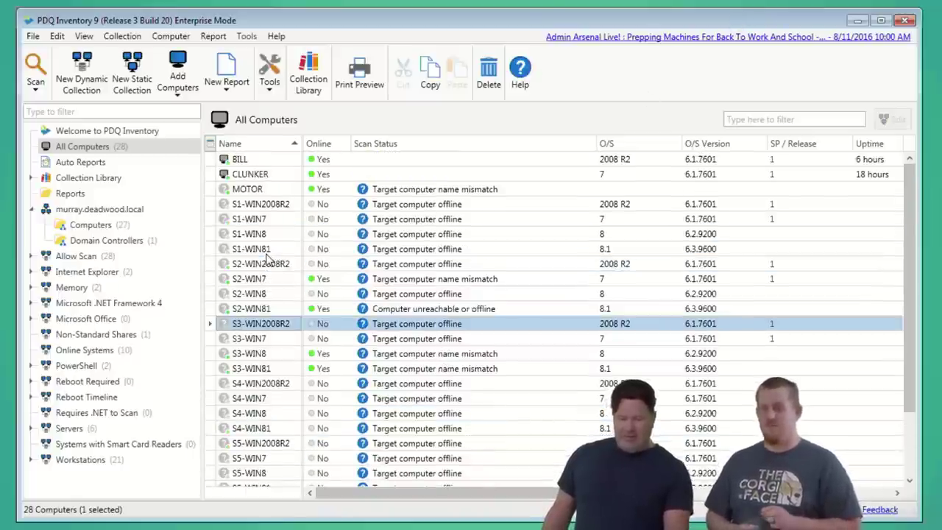
scroll(250, 291, "down", 2)
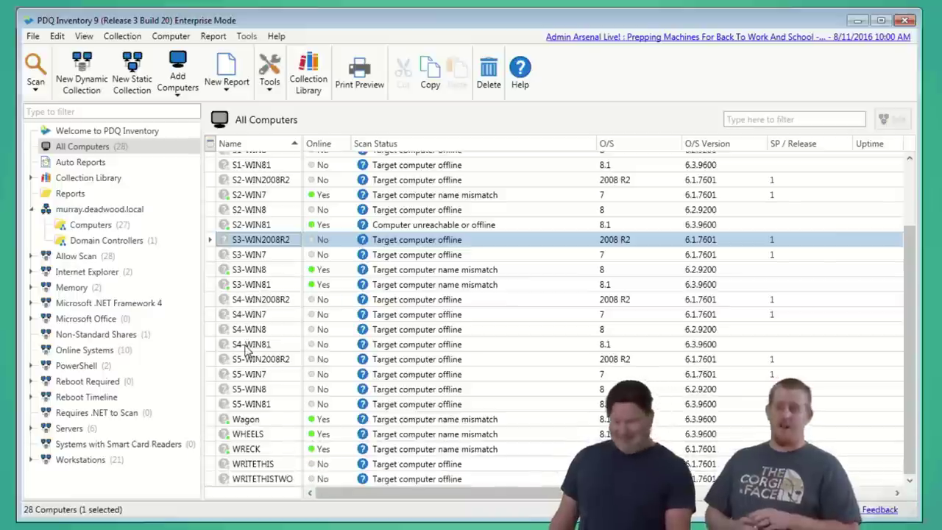
scroll(247, 352, "up", 2)
scroll(246, 351, "down", 2)
scroll(245, 351, "up", 2)
scroll(243, 350, "down", 2)
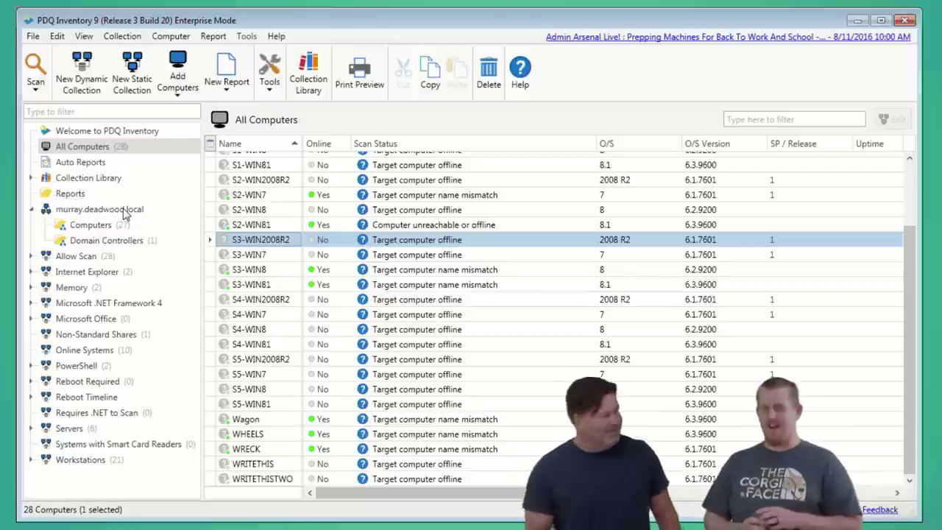
left_click(557, 211)
scroll(557, 213, "up", 2)
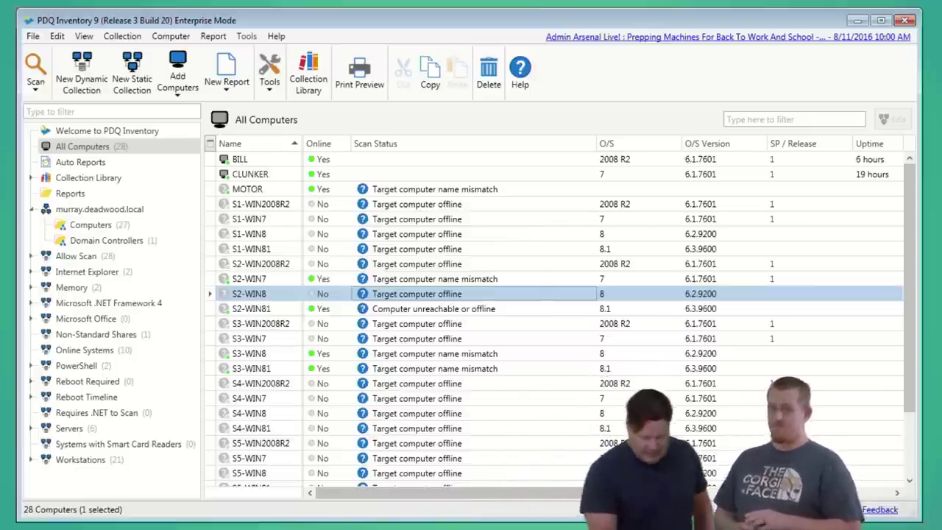
Open a Command Prompt, place it below the MOTOR row of the computer list, and run ping motor
key("super")
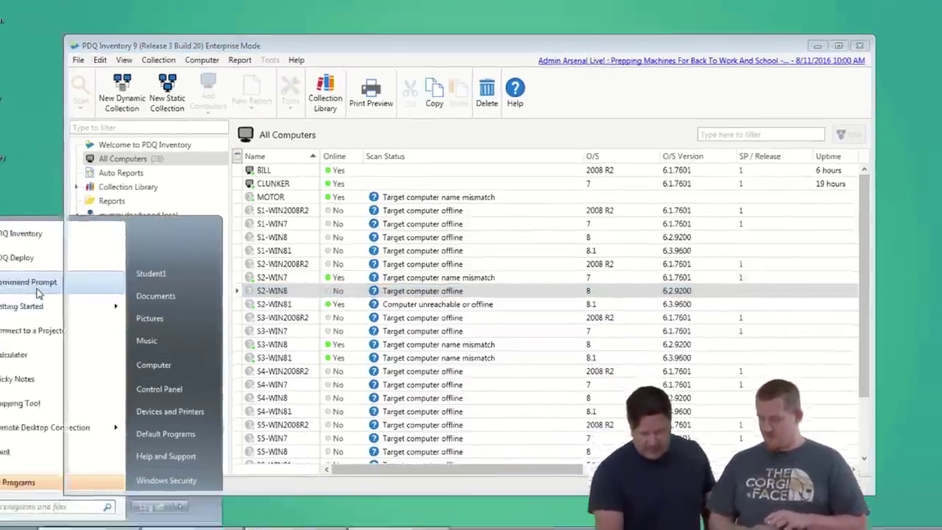
left_click(4, 305)
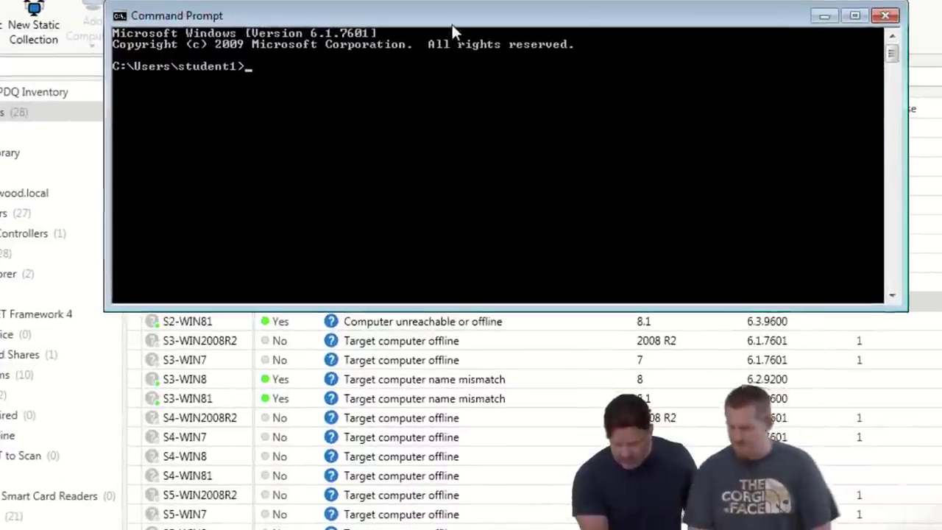
left_click_drag(458, 109, 464, 139)
left_click_drag(462, 61, 450, 200)
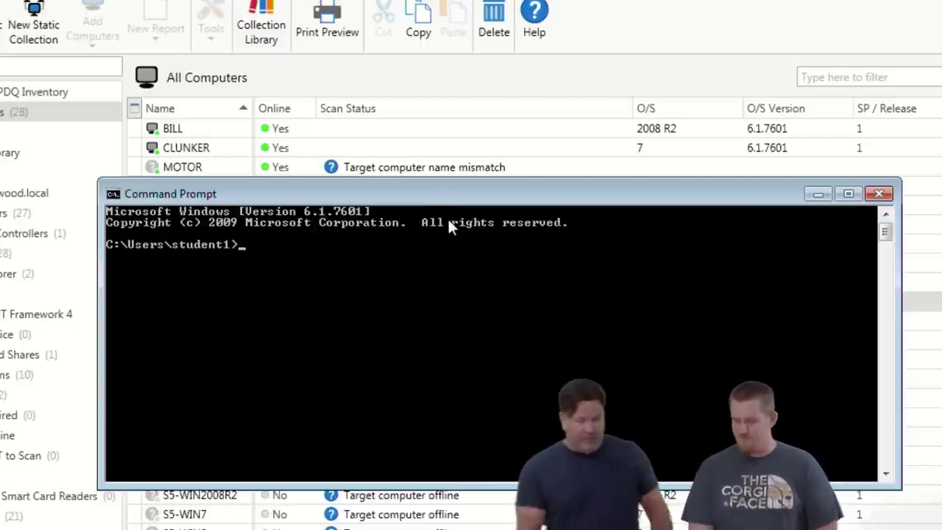
type("ping motor")
key("Return")
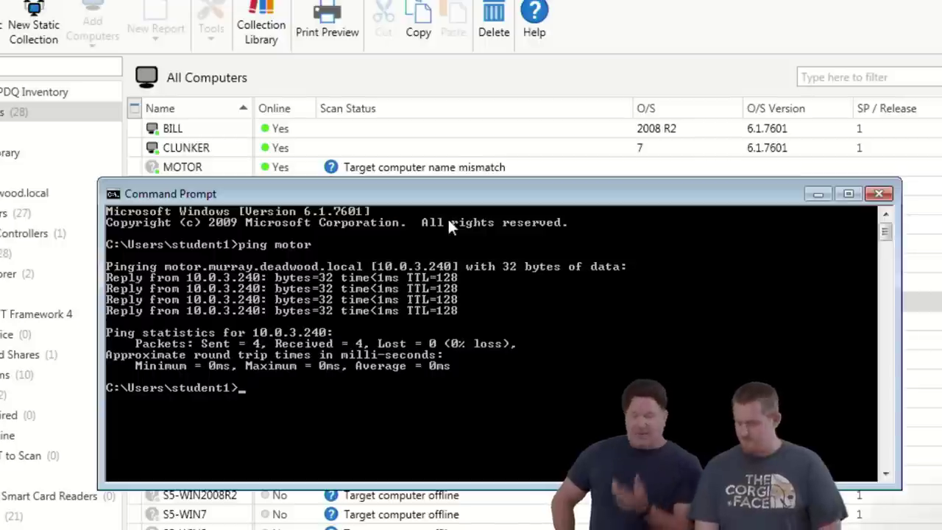
Look up the DNS record of the computer motor with nslookup motor
type("nslooku")
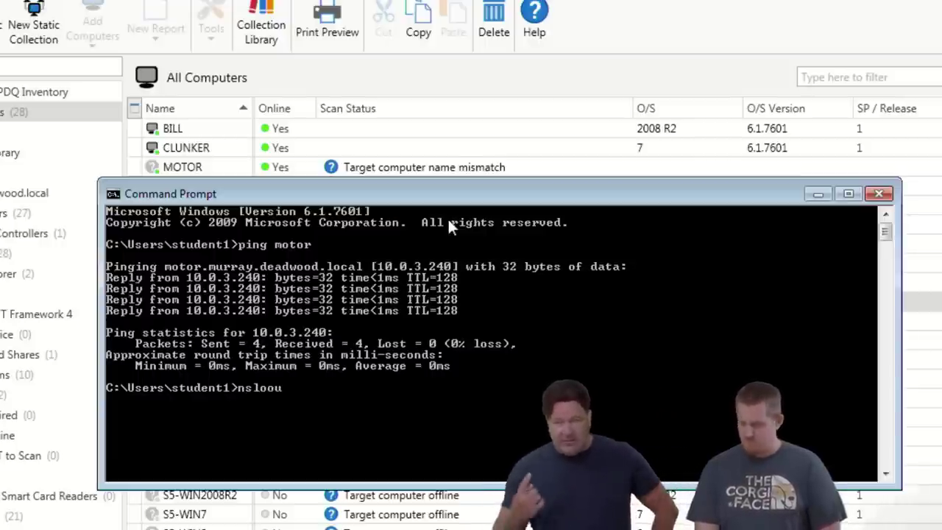
type("p motor")
key("Return")
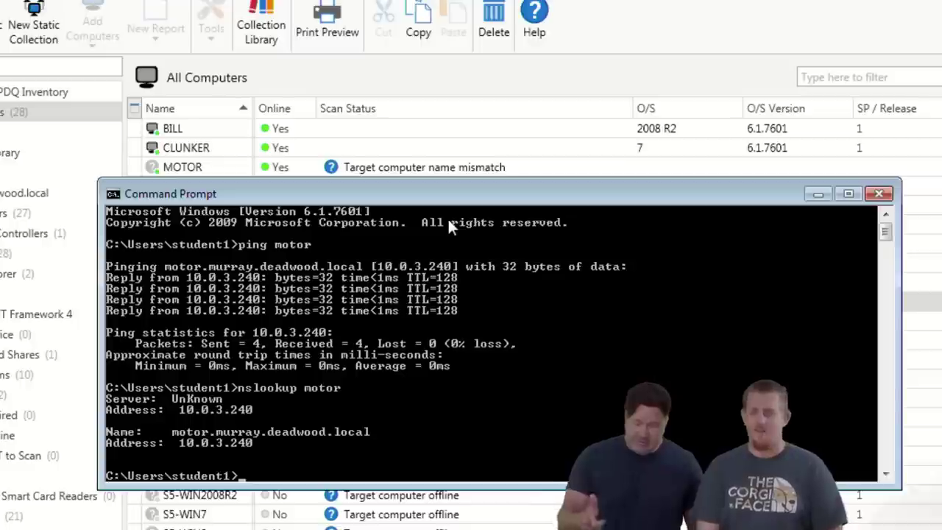
Query the NetBIOS name table of the resolved address with nbtstat -A 10.0.3.240
type("nbtstat")
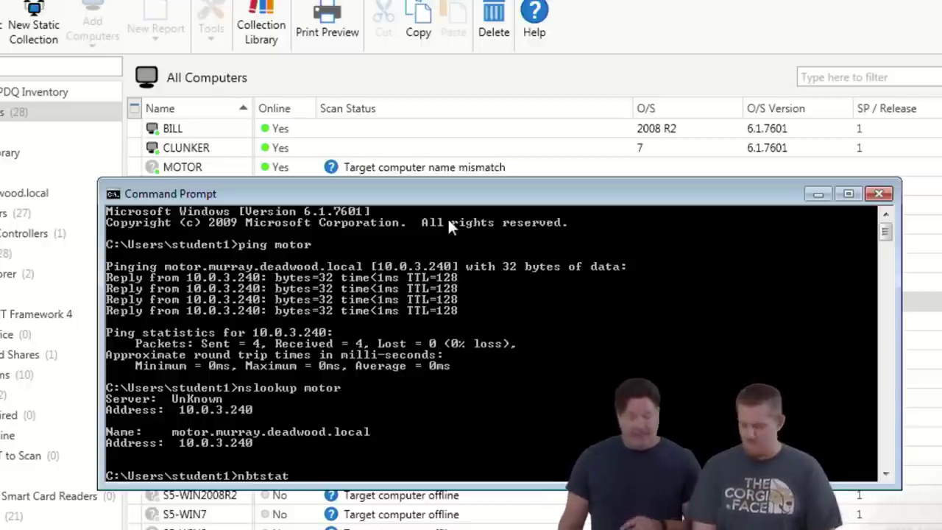
type(" -A")
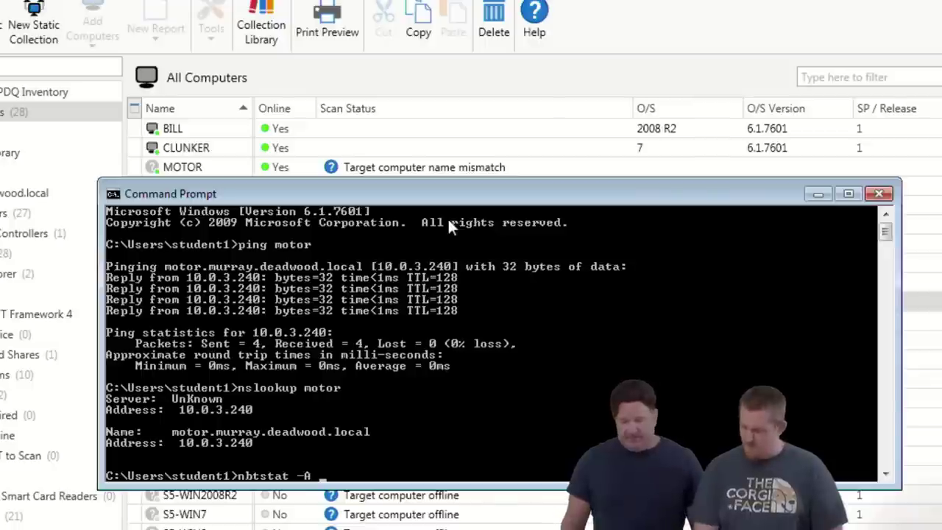
type(" 10.")
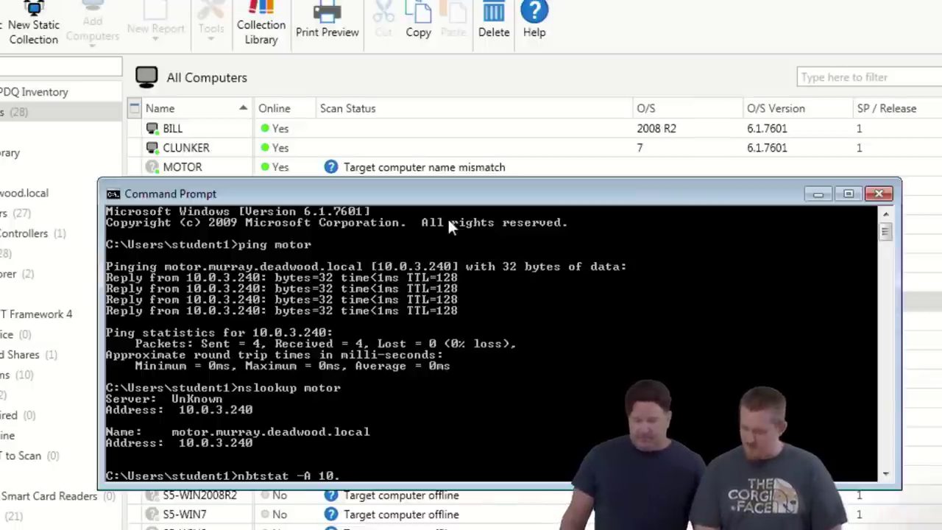
type("0.3.240")
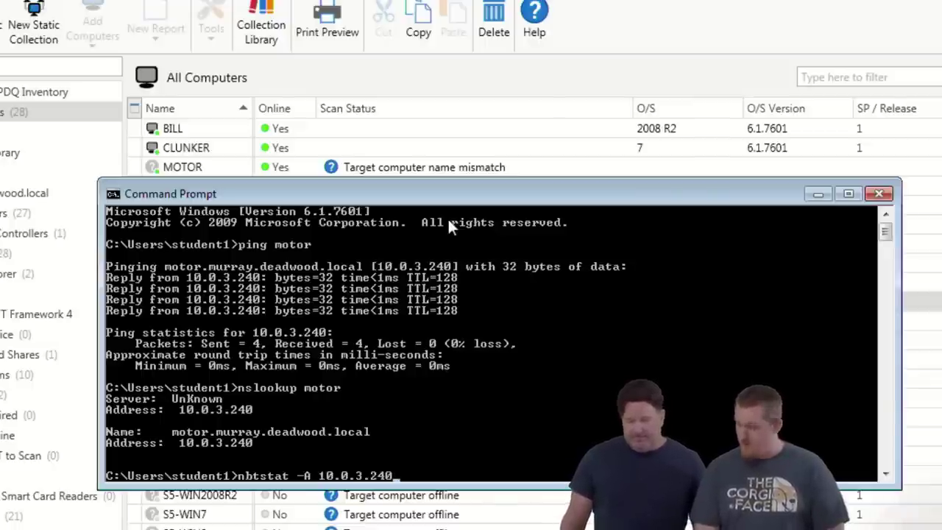
key("Return")
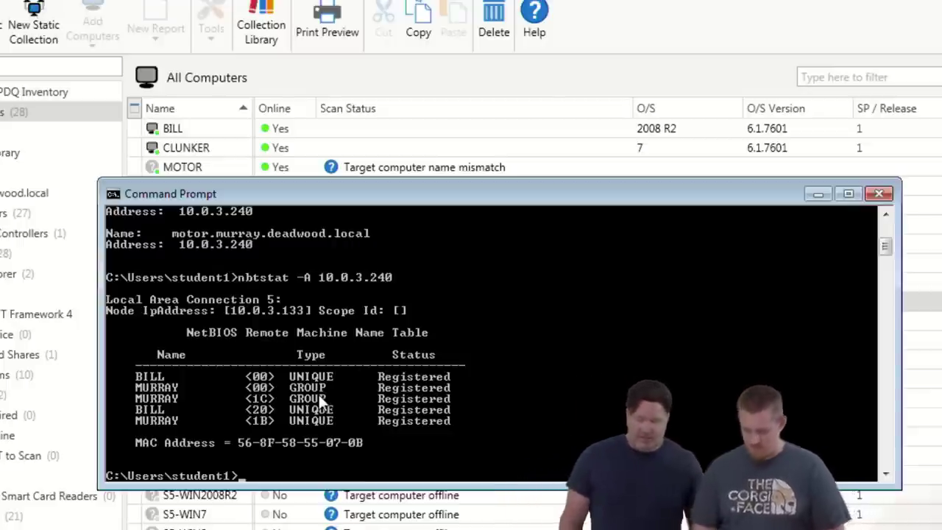
Query the NetBIOS name table of the computer by its hostname with nbtstat -a motor
type("nbtstat")
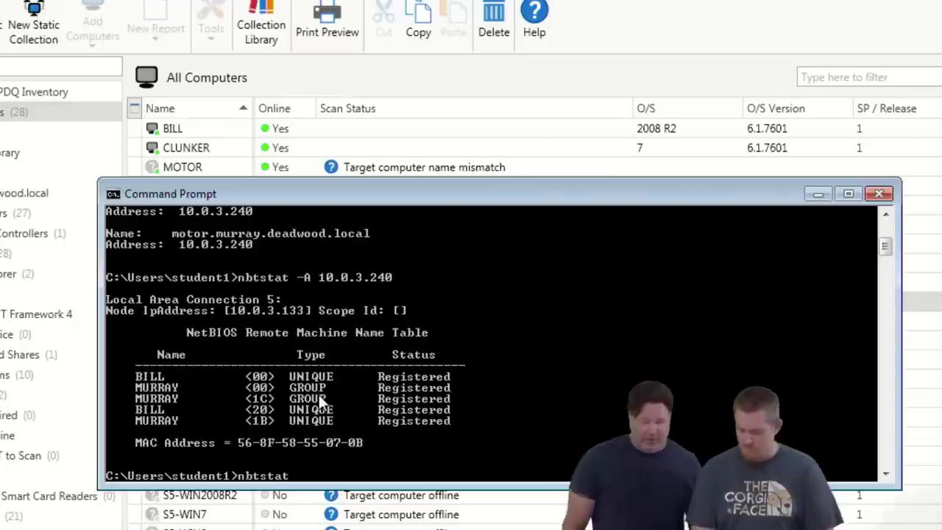
type(" -")
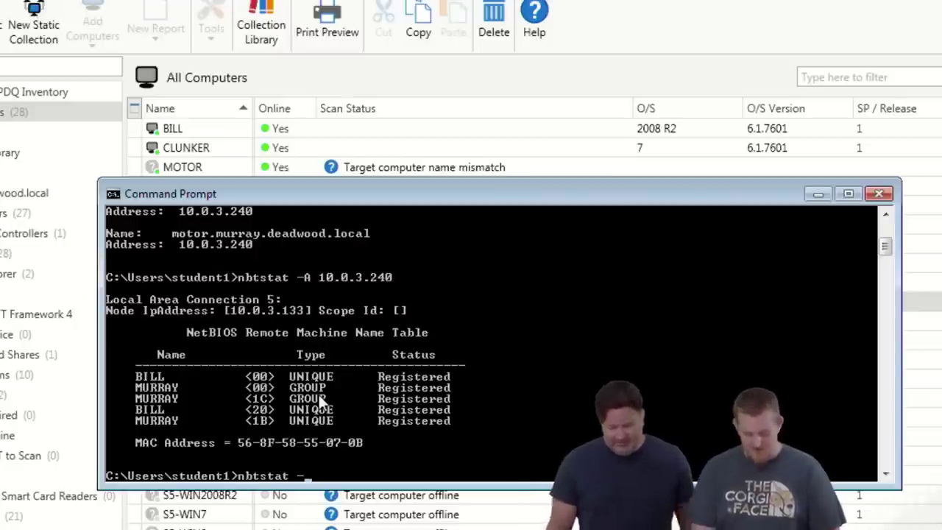
type("a")
type(" motor")
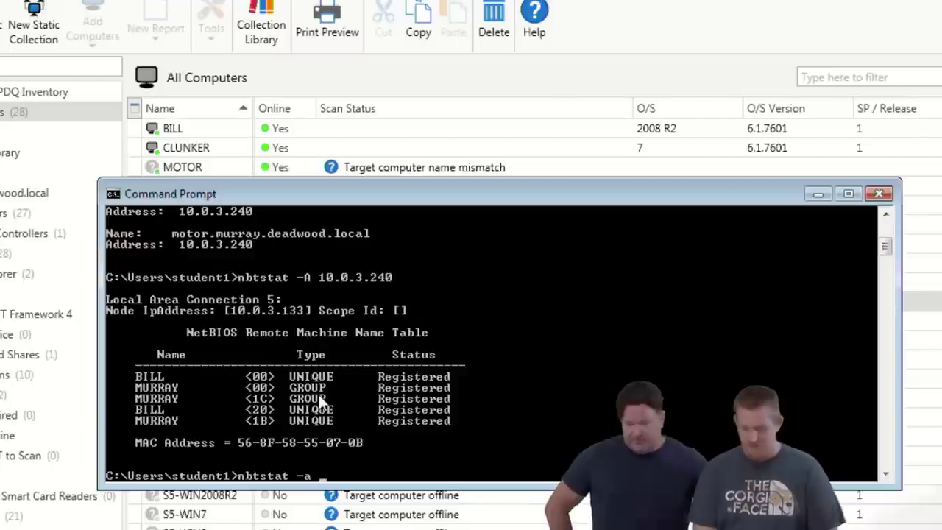
key("Return")
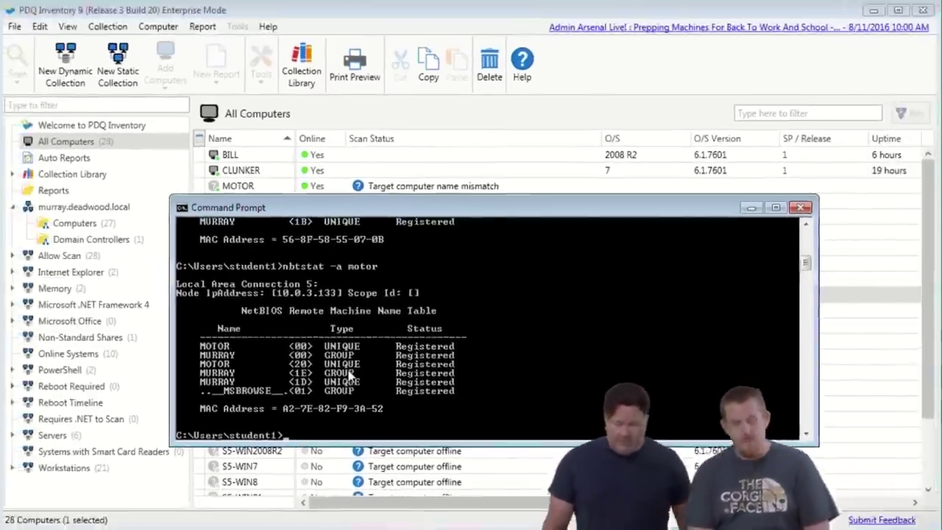
Clear the console, try to flush the DNS resolver cache with ipconfig /flushdns, and exit the Command Prompt
type("ipconfig")
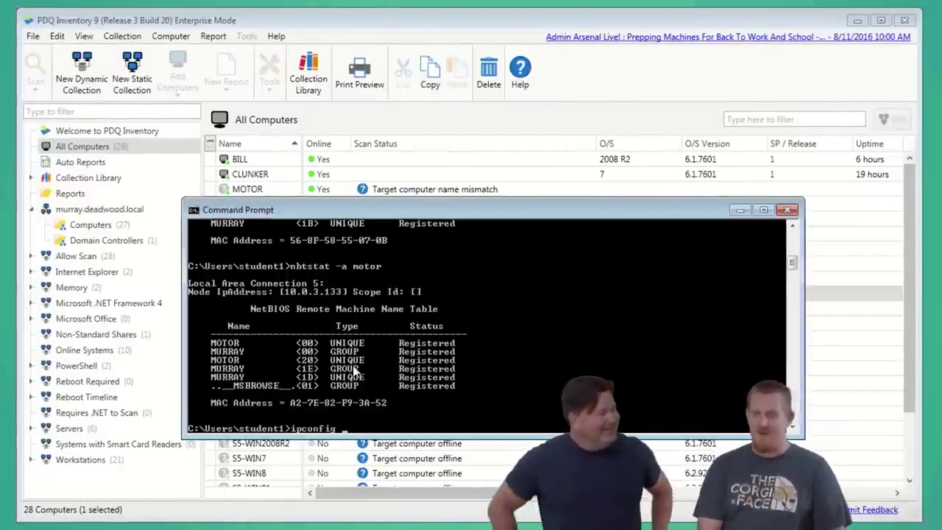
key("Return")
type("cls")
key("Return")
type("ipconfig /flushdns")
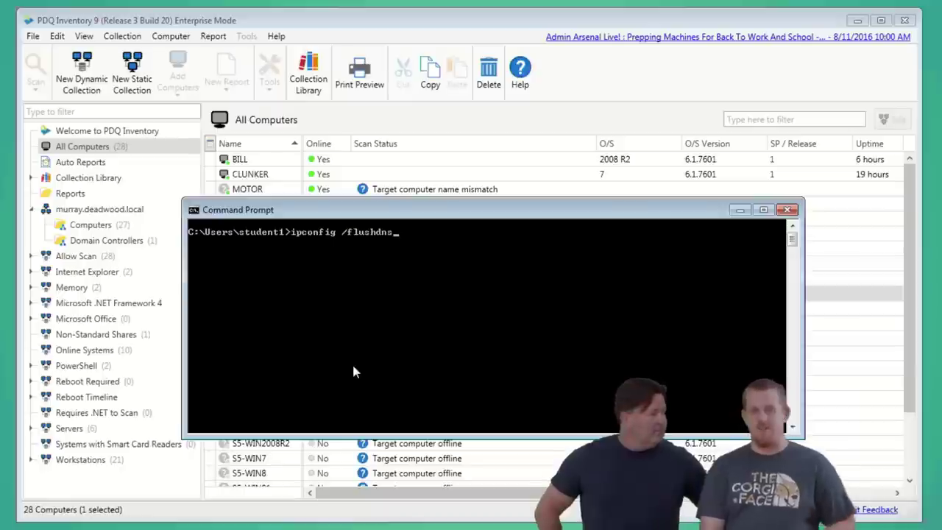
key("Return")
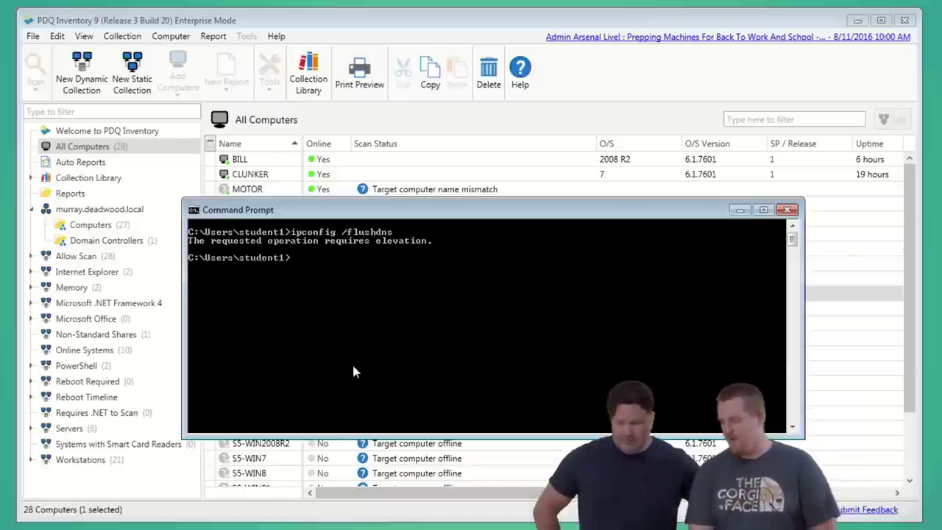
type("exit")
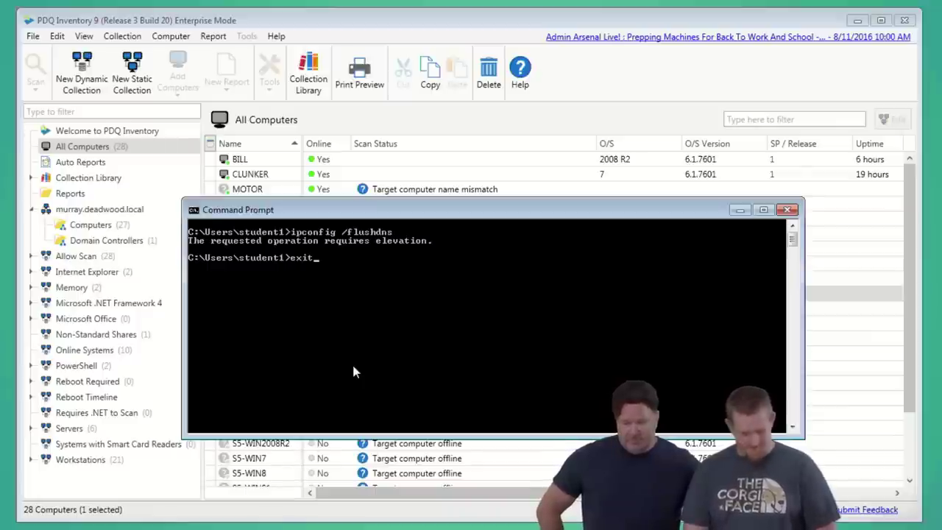
key("Return")
Open a Command Prompt as administrator and place its window below the MOTOR row of the computer list
key("super")
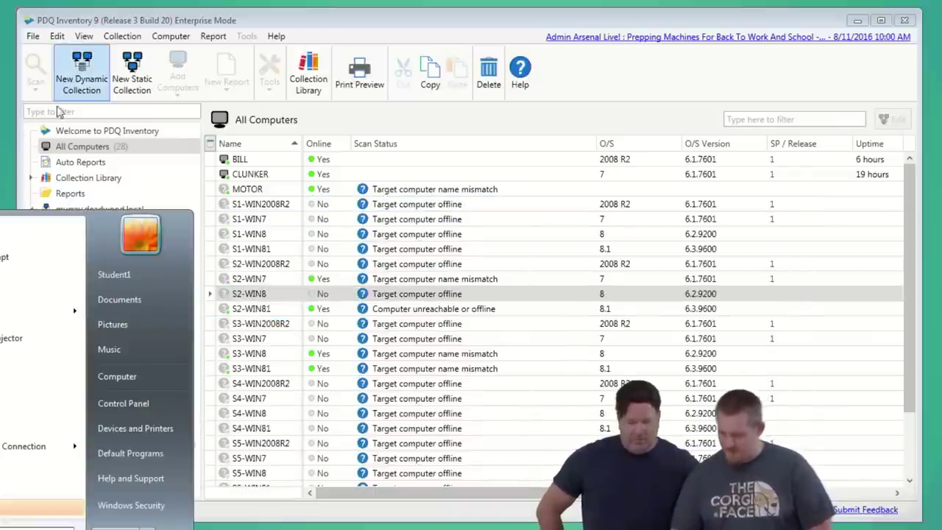
right_click(15, 261)
left_click(74, 284)
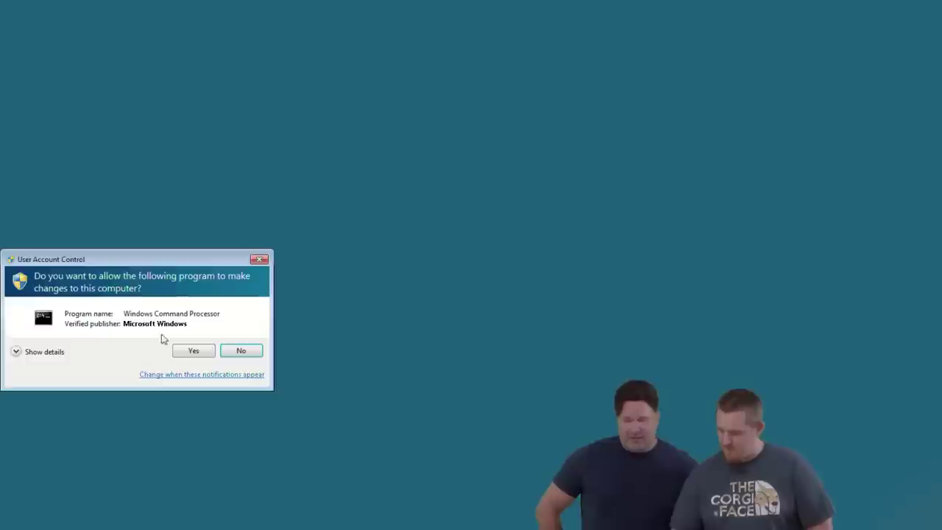
left_click(195, 352)
left_click_drag(438, 41, 380, 219)
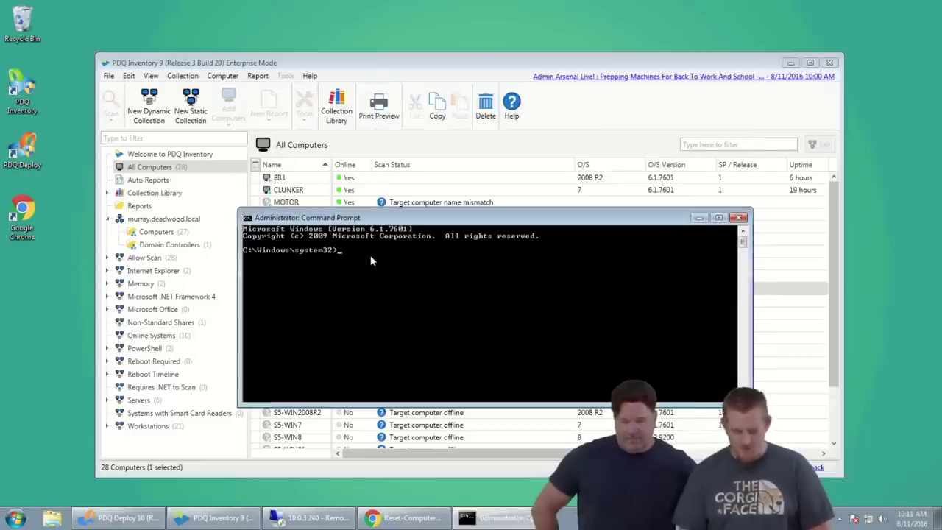
Flush the DNS resolver cache with ipconfig /flushdns and check name resolution again with ping motor
type("ipconfig /flushdns")
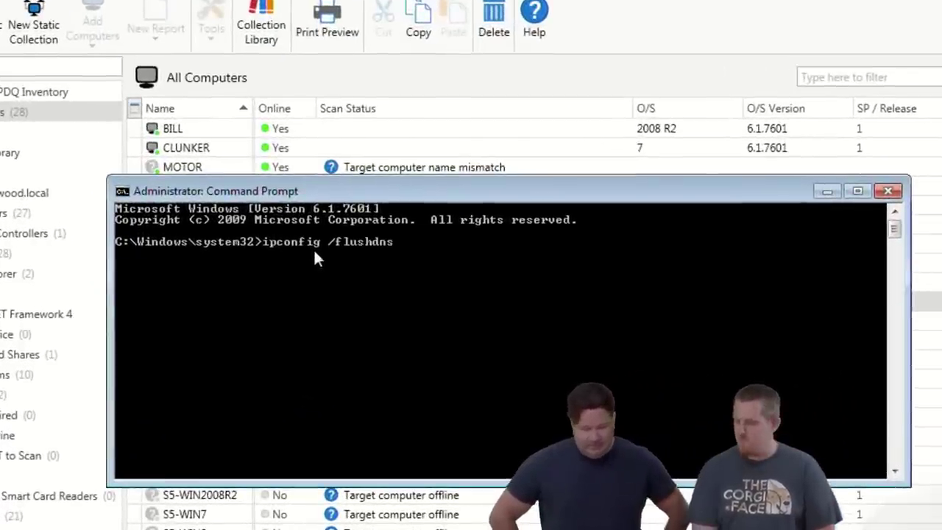
key("Return")
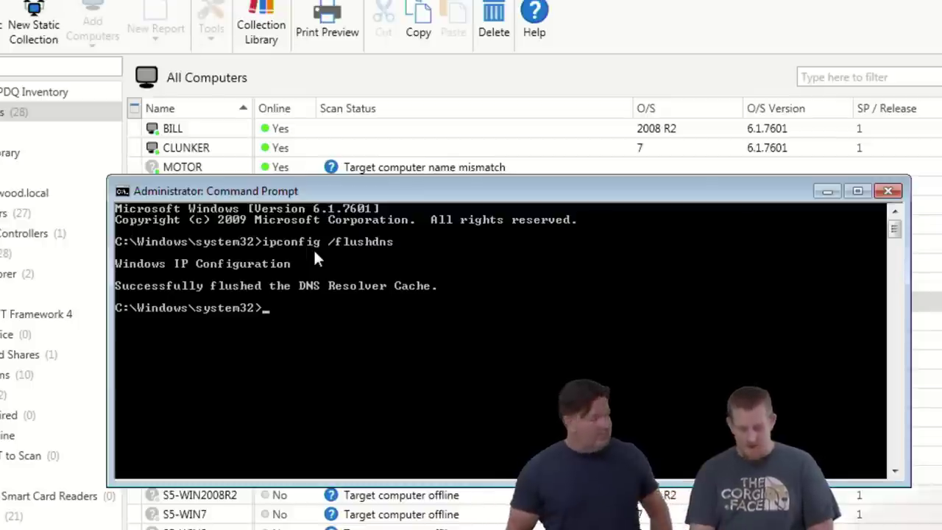
type("ping motor")
key("Return")
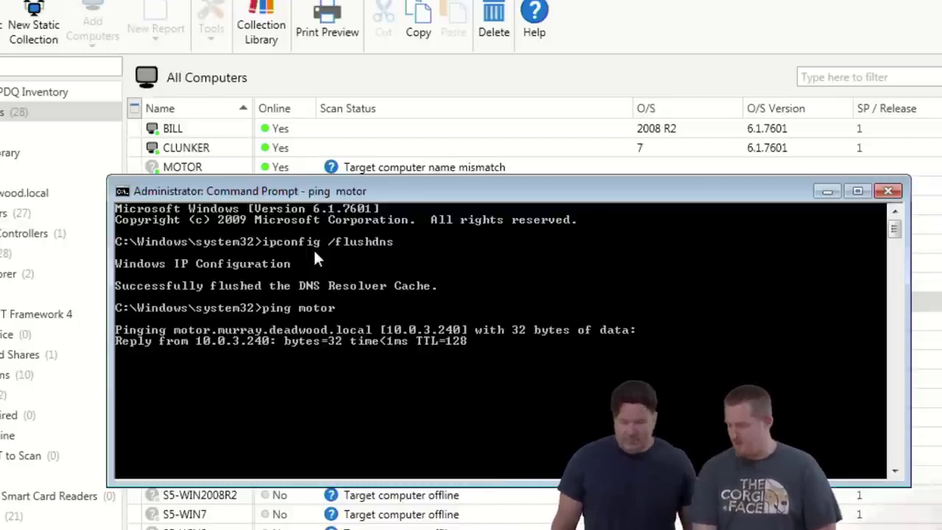
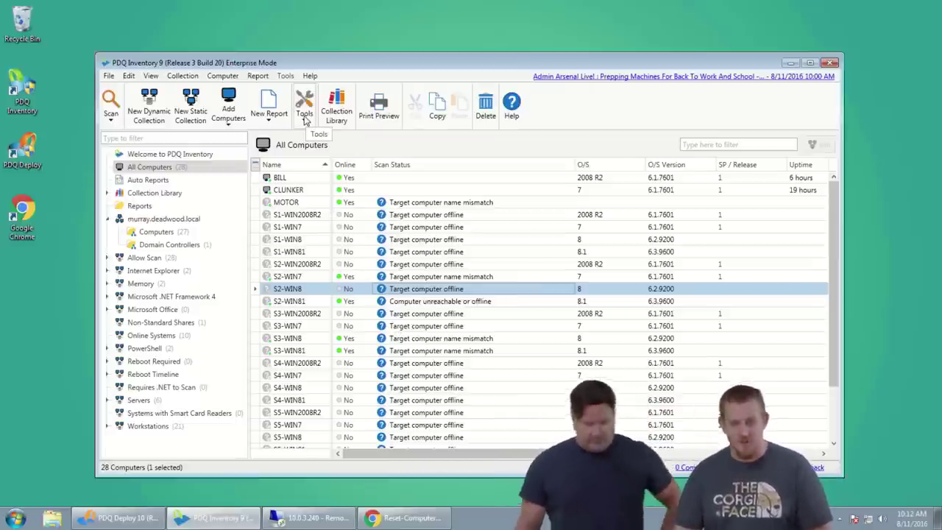
Run the custom tool DNS - nbtstat -a <hostname> on the computer MOTOR
left_click(293, 215)
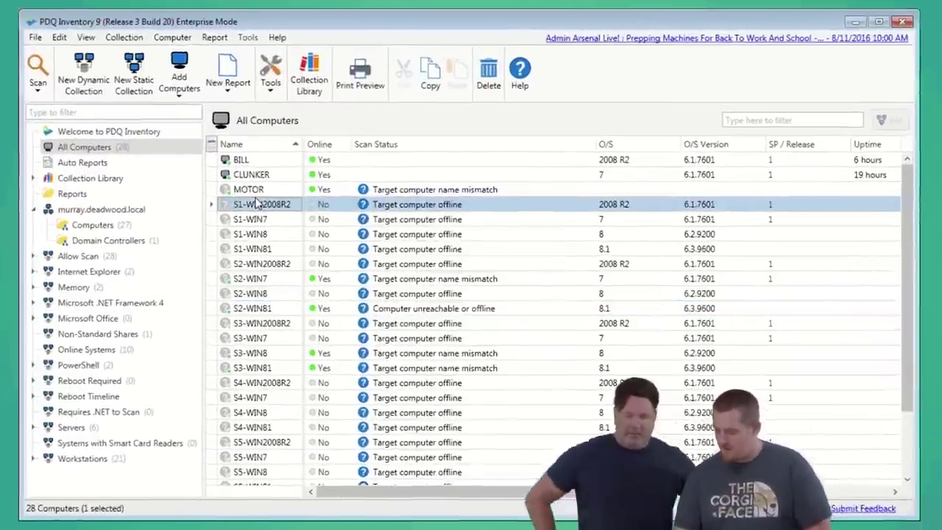
left_click(258, 189)
left_click(275, 77)
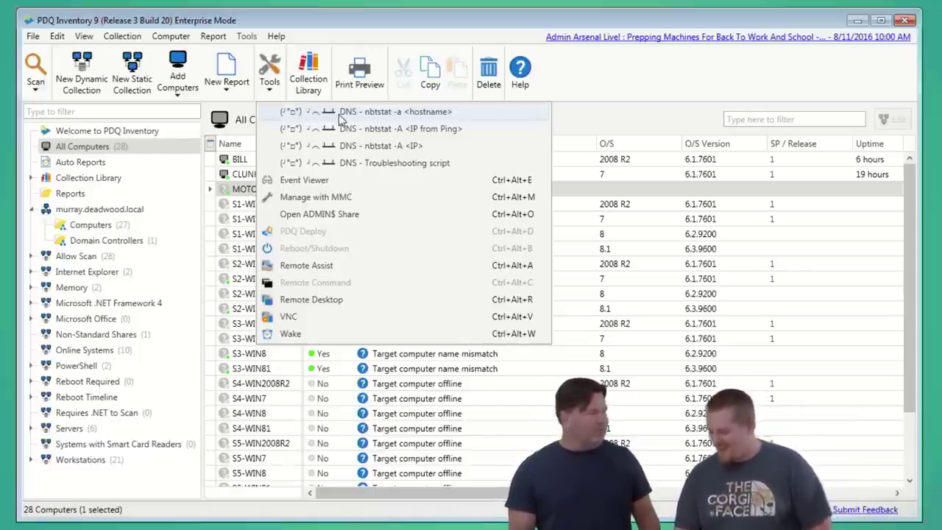
left_click(342, 114)
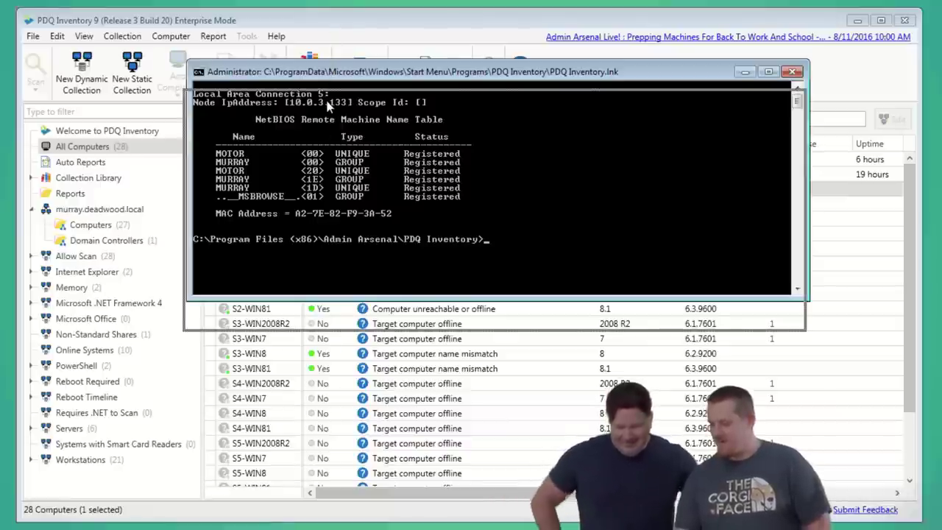
left_click_drag(328, 105, 331, 106)
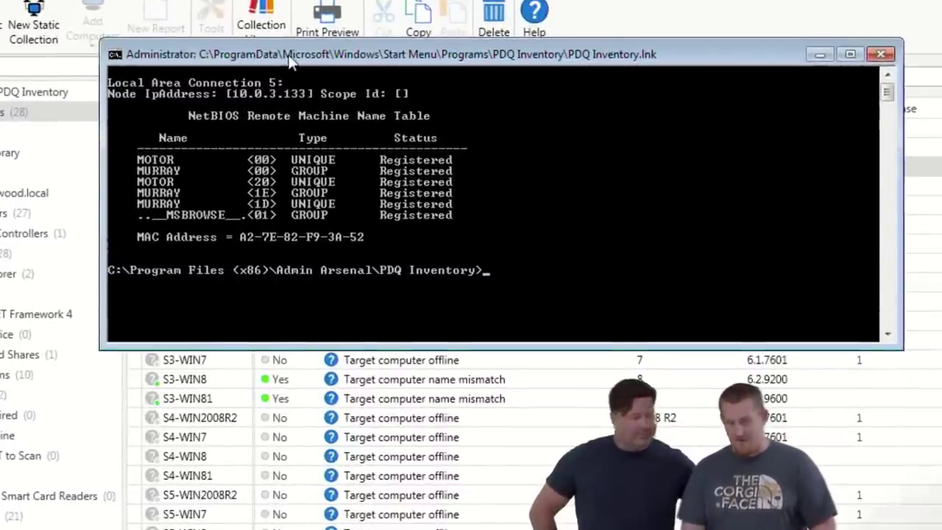
Run ping motor in the console opened by the custom tool, and exit that console
type("ping motor")
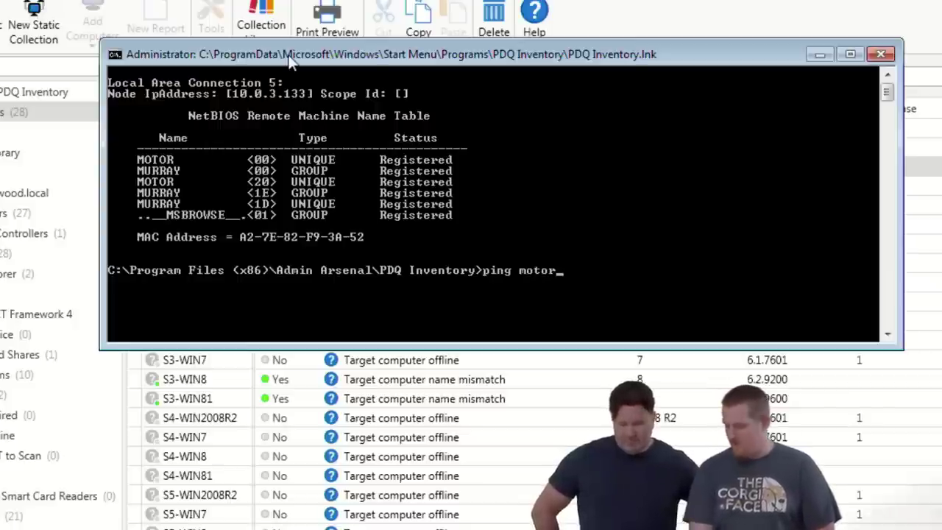
key("Return")
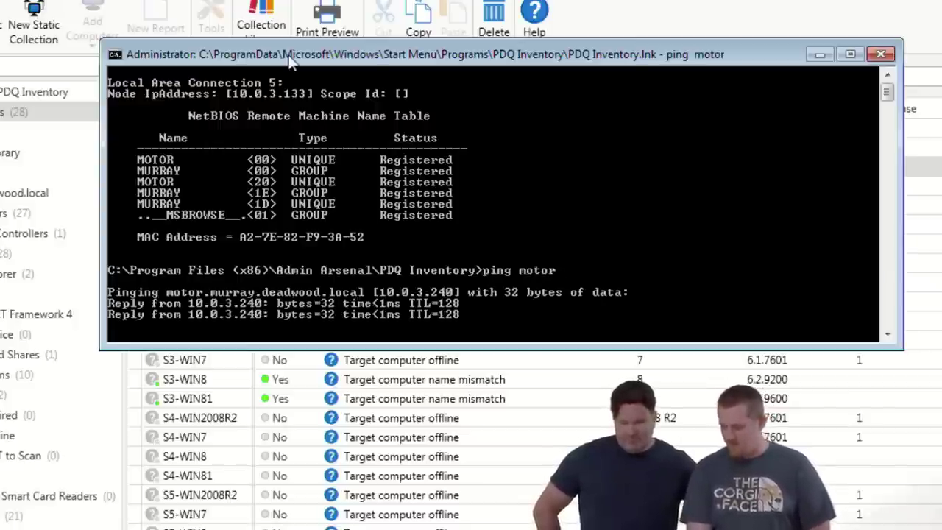
key("Return")
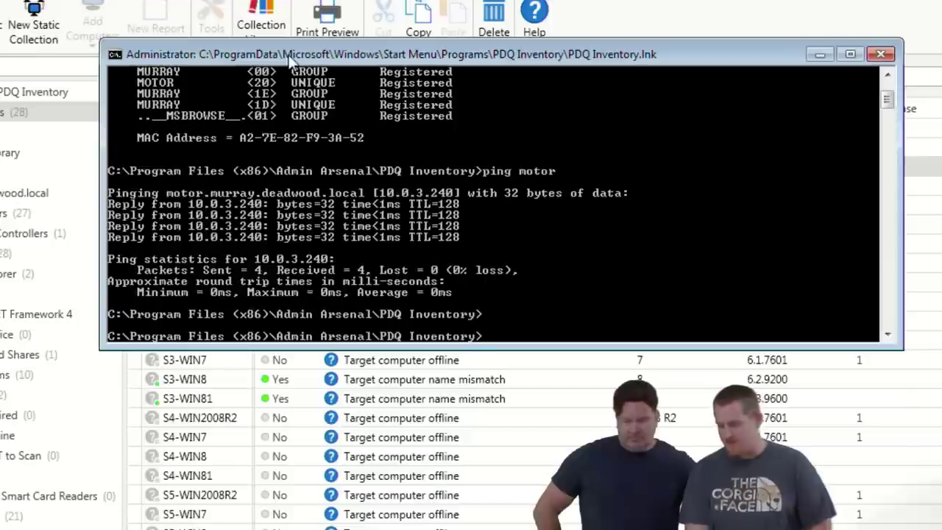
type("exit")
key("Return")
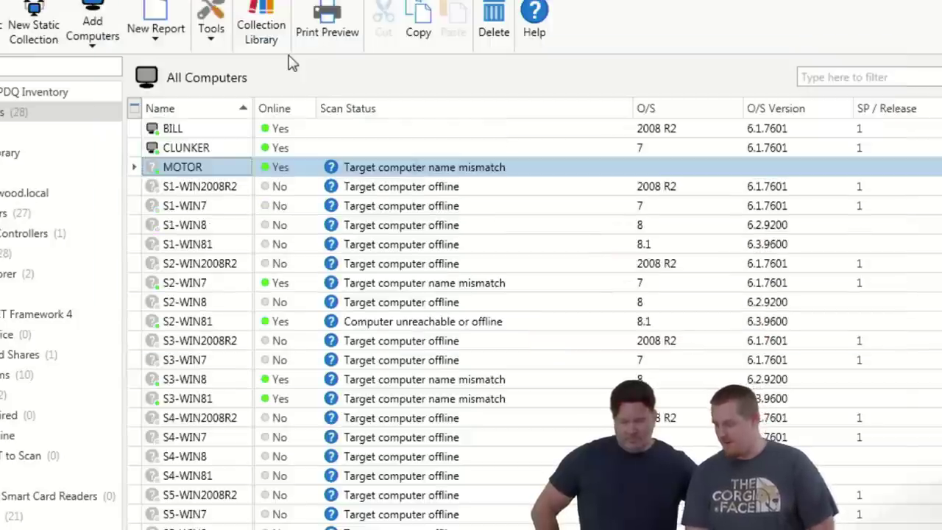
Examine the Custom Tools preferences, including the command line of the DNS - nbtstat -A <IP> tool, and close the preferences without changes
left_click(211, 30)
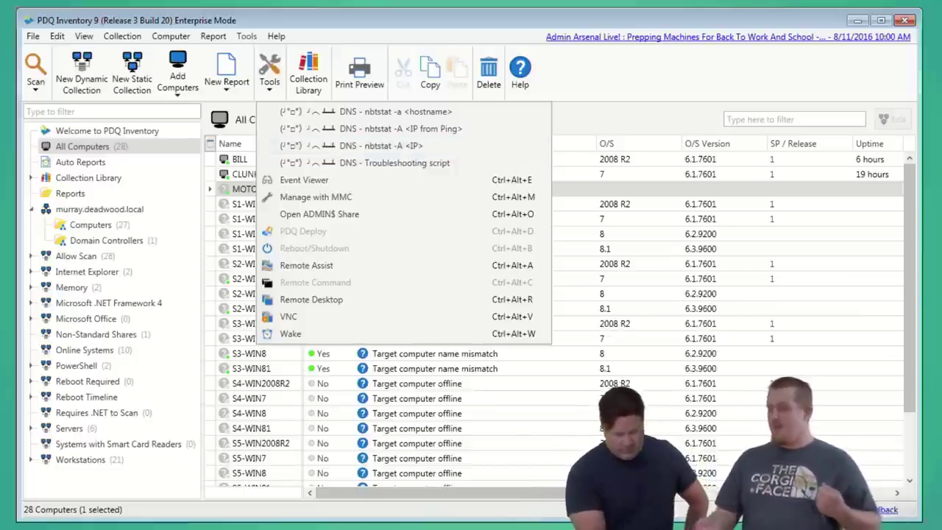
left_click(33, 36)
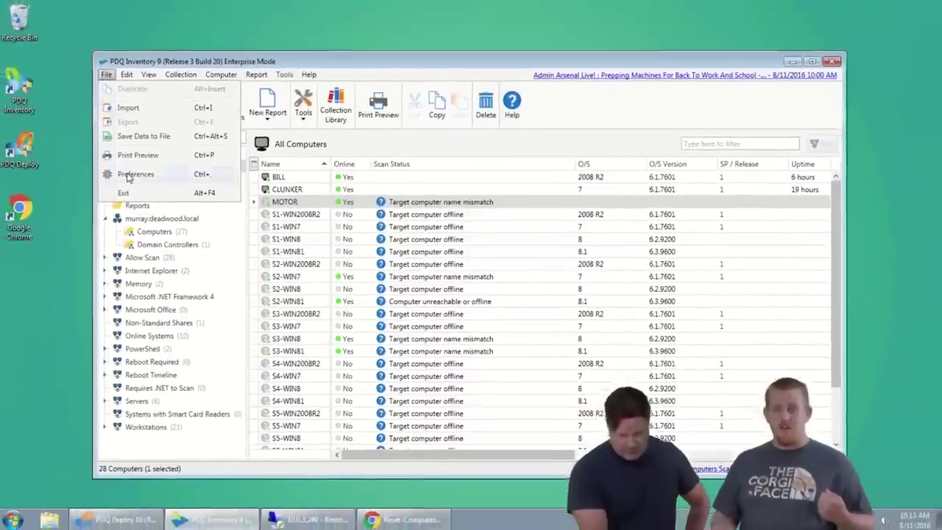
left_click(137, 176)
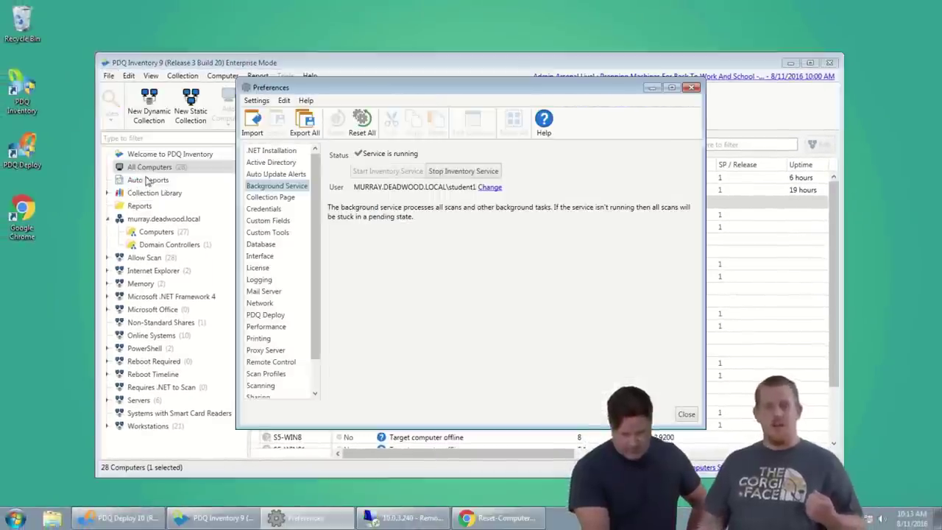
left_click(276, 234)
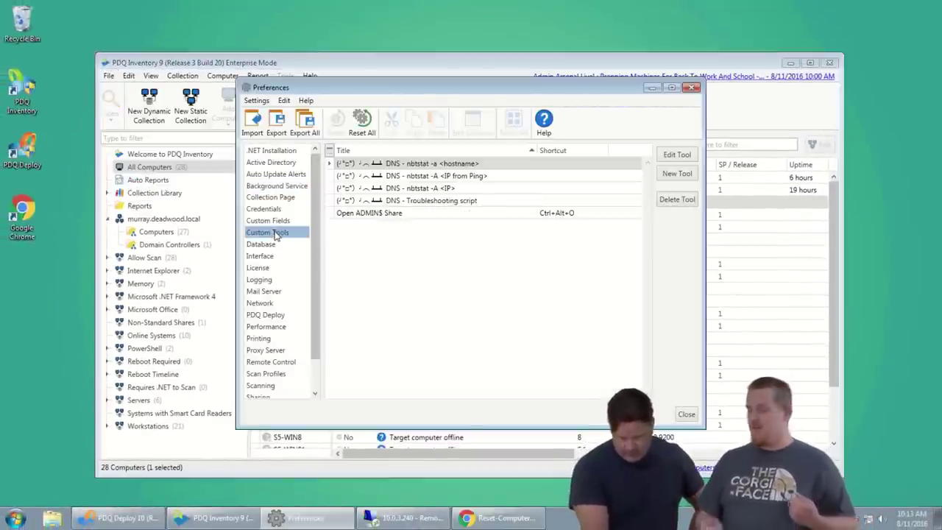
double_click(451, 188)
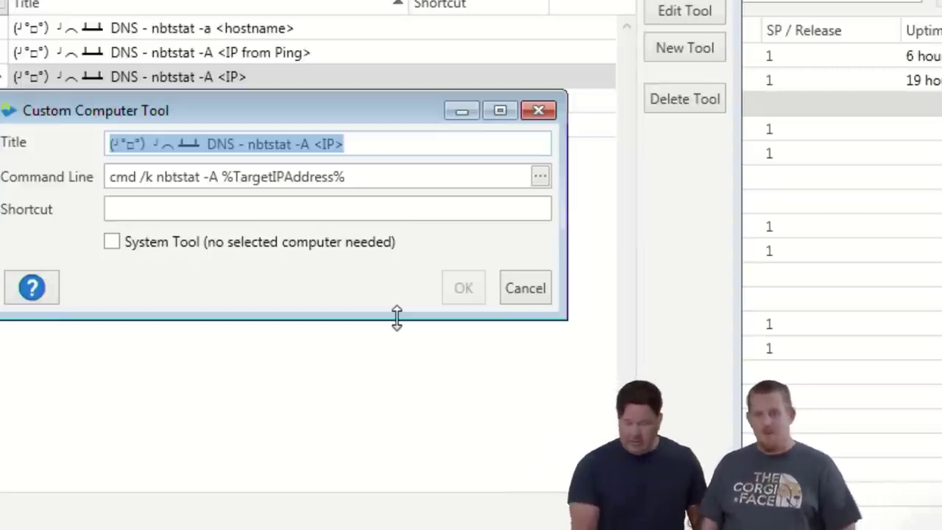
left_click(526, 295)
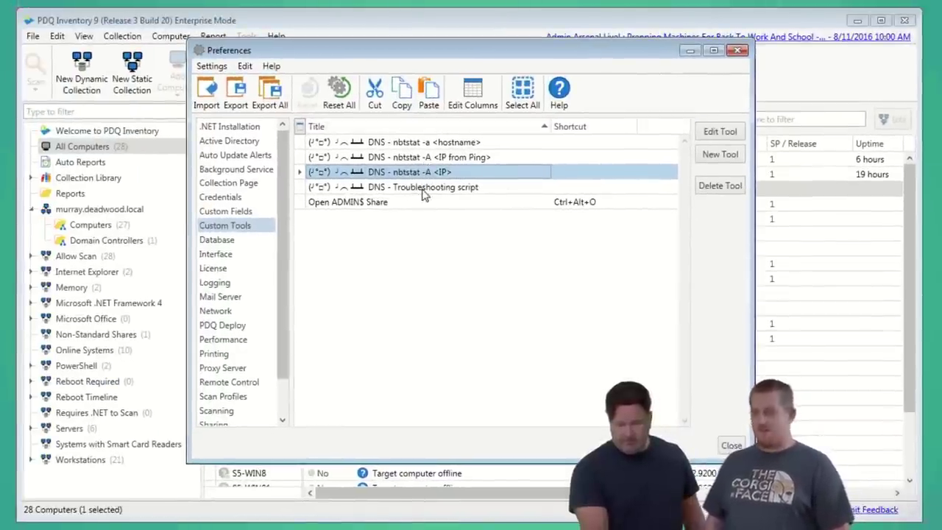
left_click(425, 189)
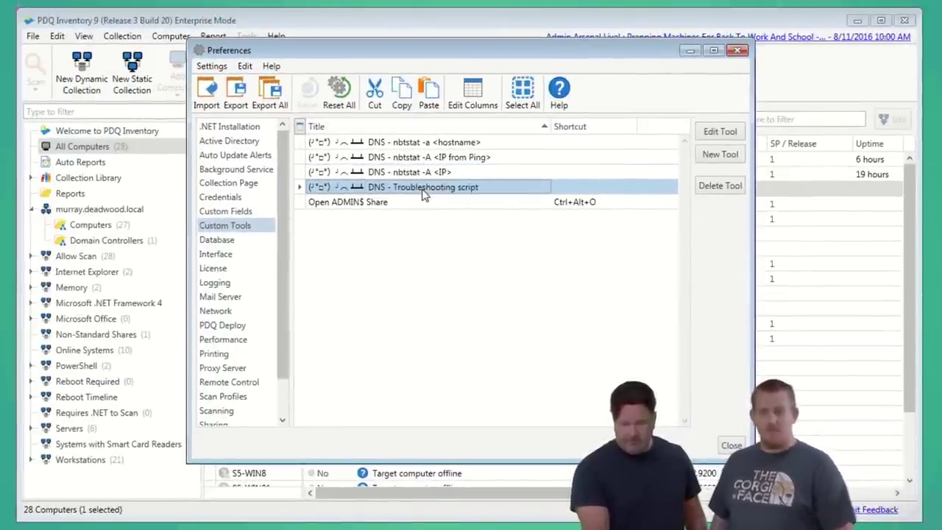
left_click(736, 50)
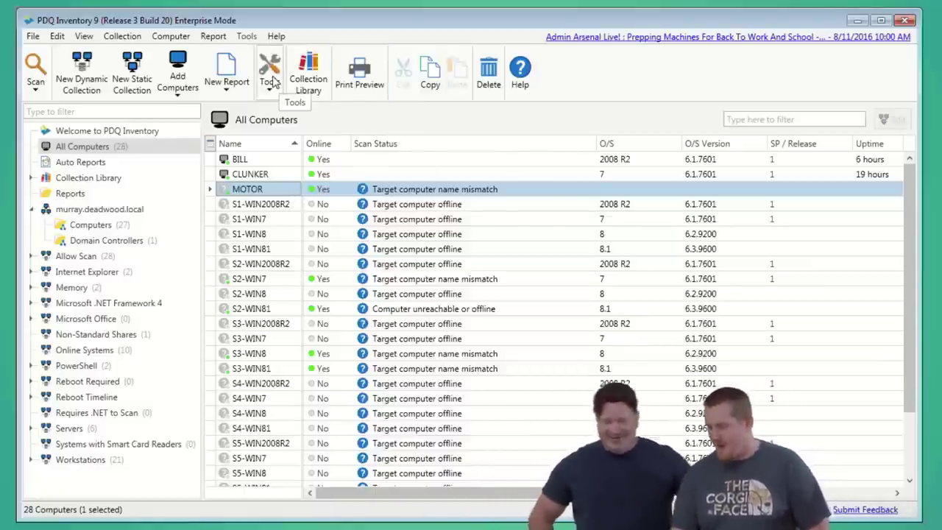
Open the details of the computer MOTOR, highlight its stored IP address, and close the details window
left_click(273, 79)
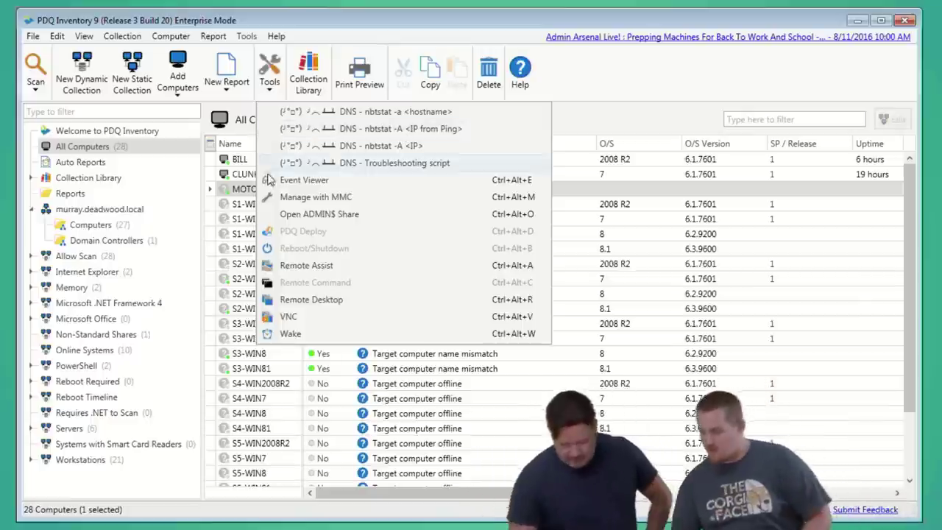
left_click(255, 193)
double_click(254, 191)
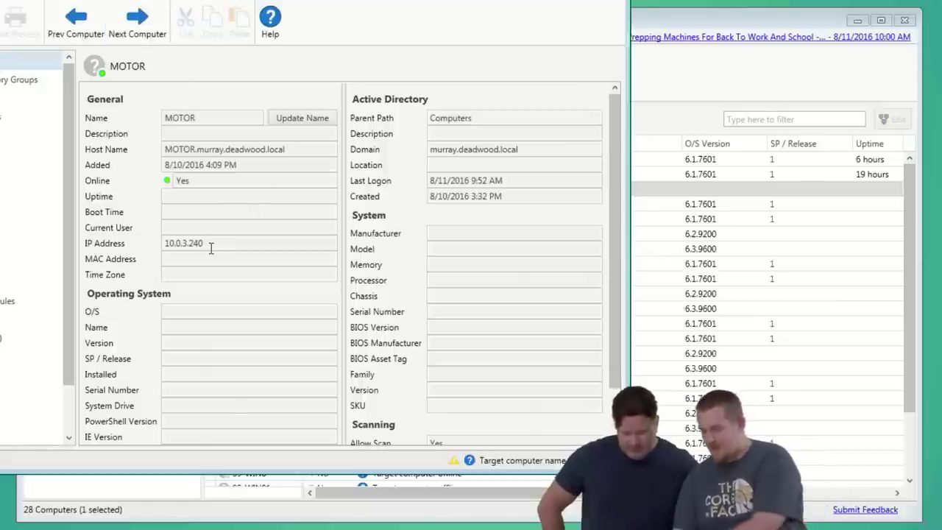
left_click_drag(209, 247, 155, 255)
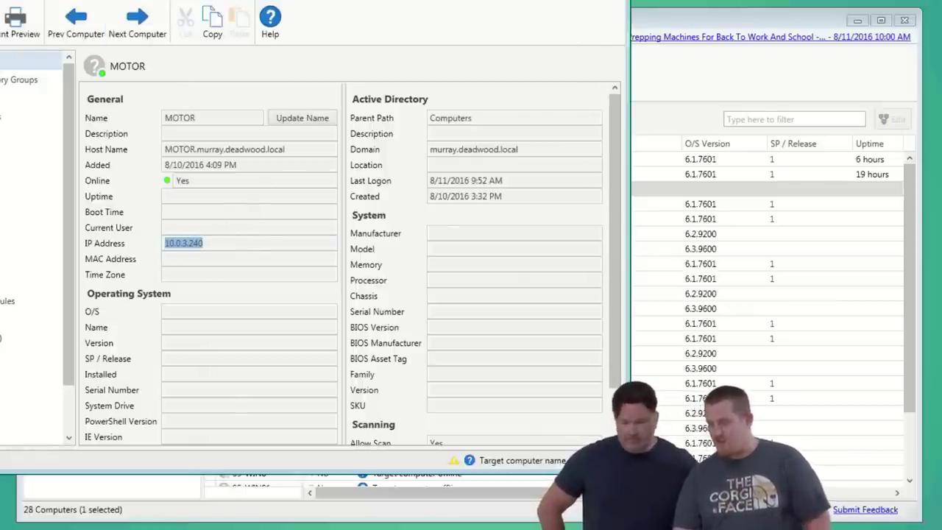
key("Escape")
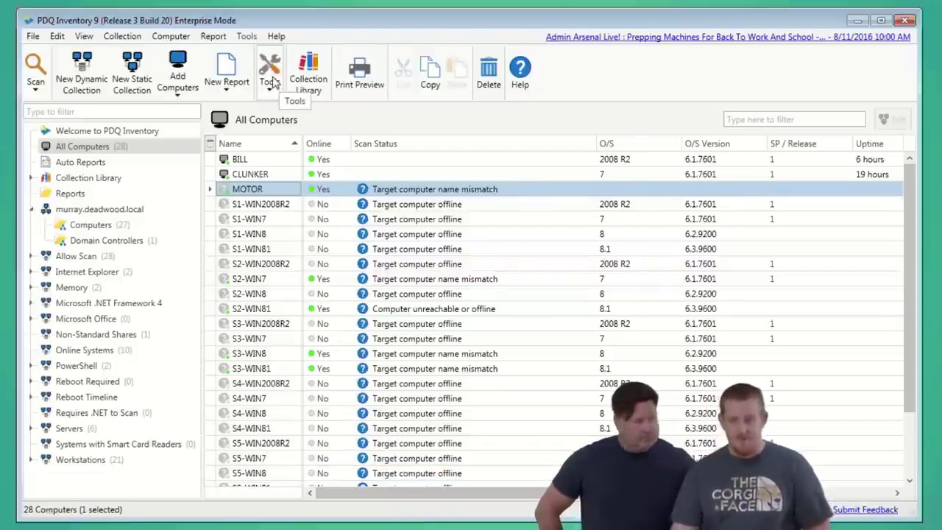
Run the custom tool DNS - nbtstat -A <IP from Ping> on the computer MOTOR, and close the resulting console
left_click(270, 82)
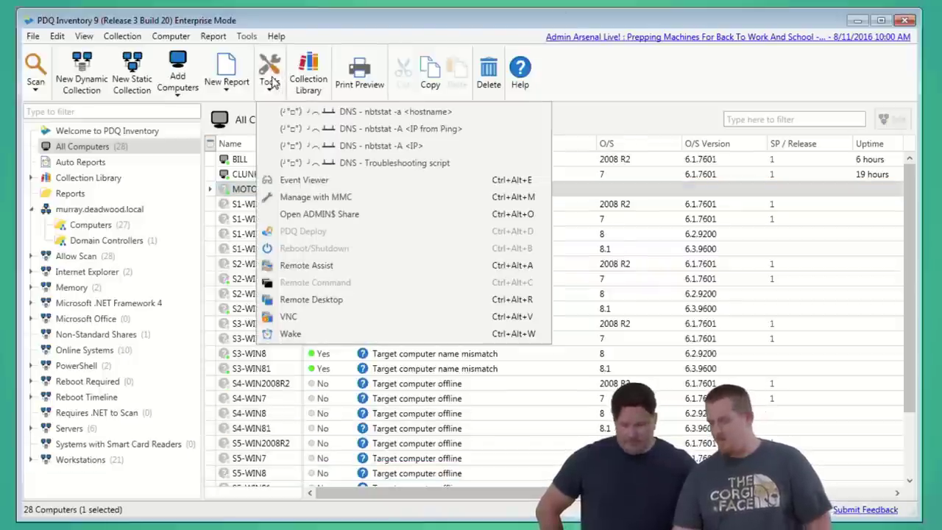
left_click(381, 135)
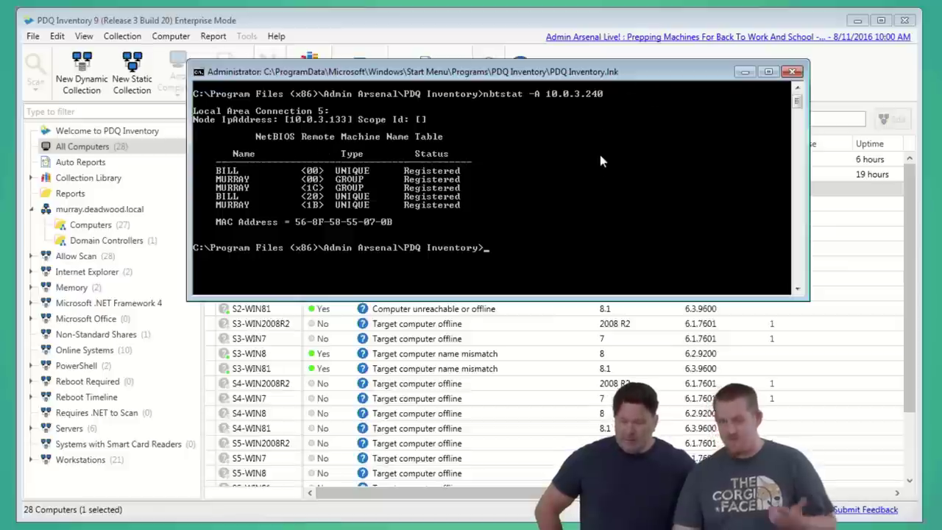
type("exit")
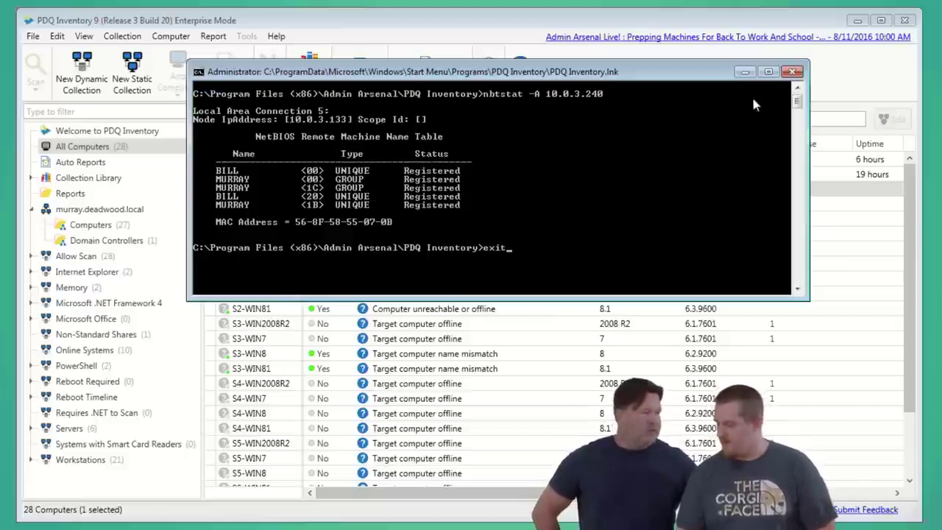
left_click(793, 72)
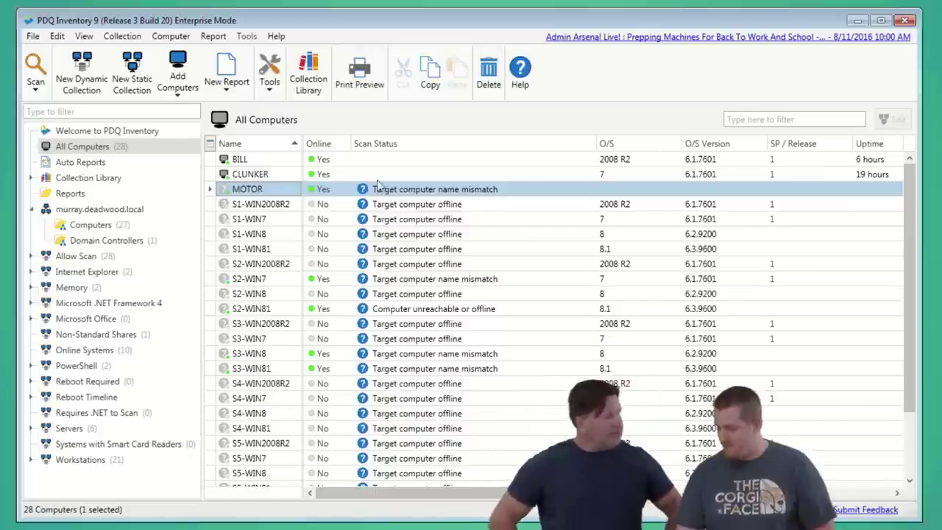
Run the custom tool DNS - Troubleshooting script on the computer MOTOR
left_click(270, 77)
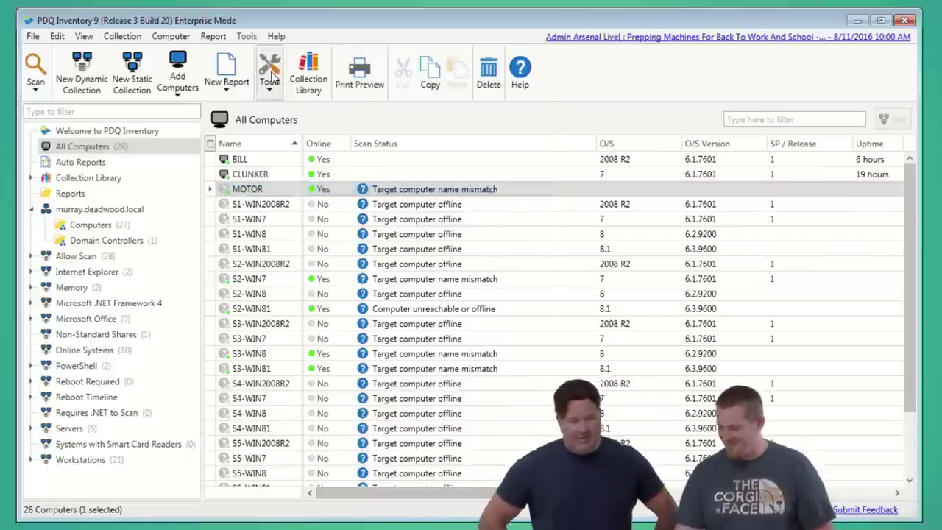
left_click(271, 76)
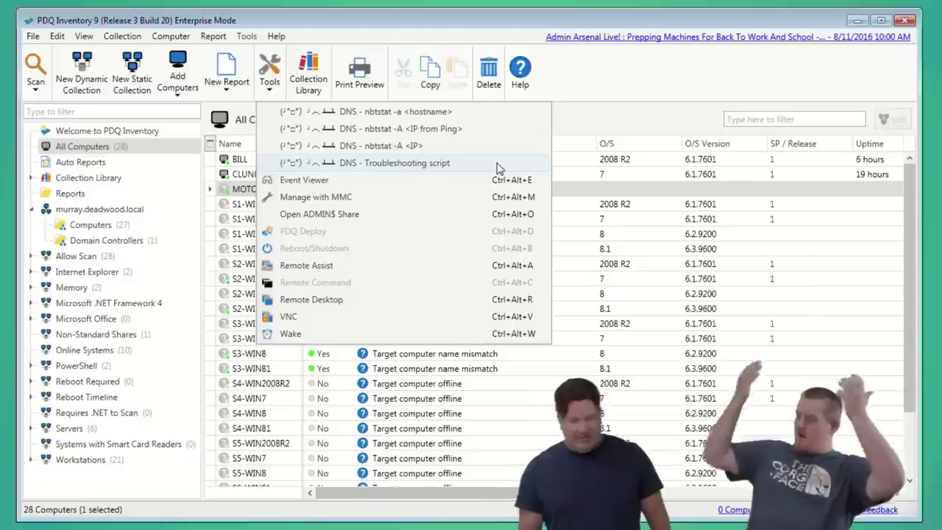
left_click(444, 165)
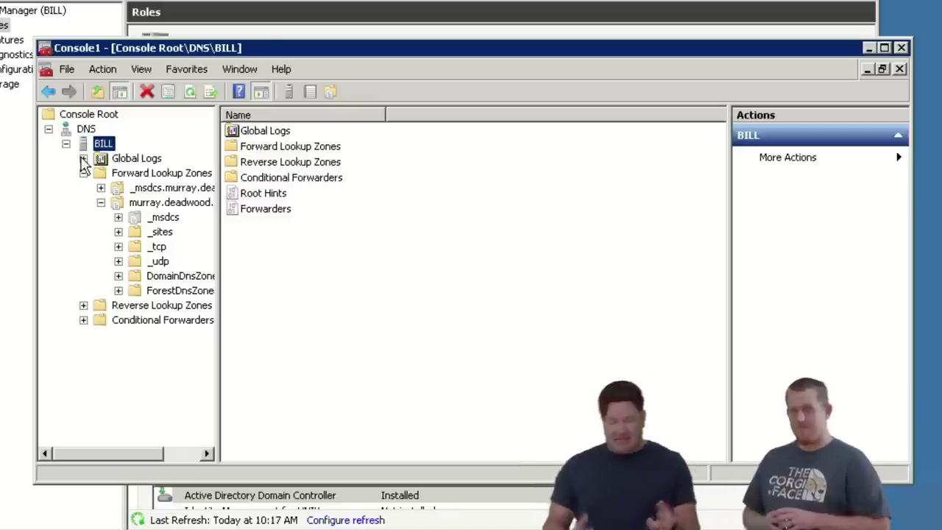
In the DNS console, review the host records of murray.deadwood.local, including MOTOR, and widen the record list to show full timestamps
double_click(177, 203)
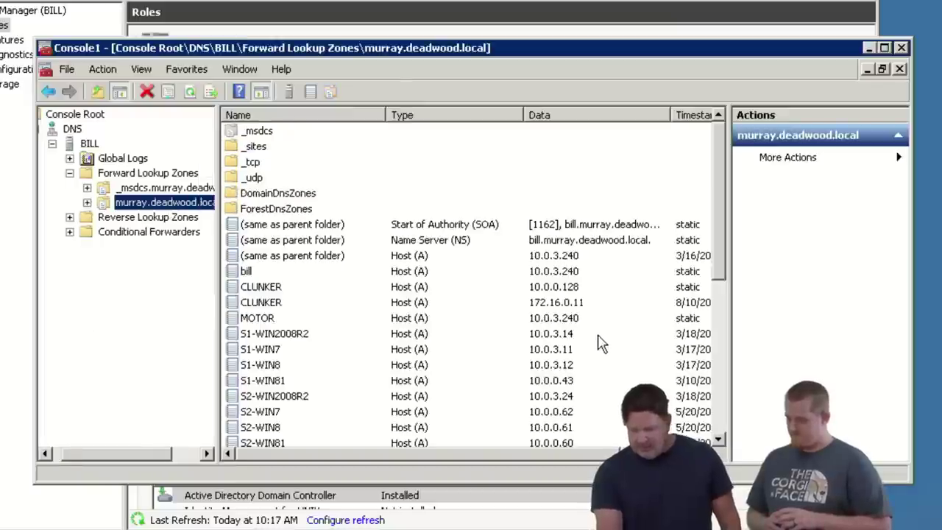
left_click(549, 318)
scroll(574, 320, "down", 3)
scroll(574, 320, "down", 4)
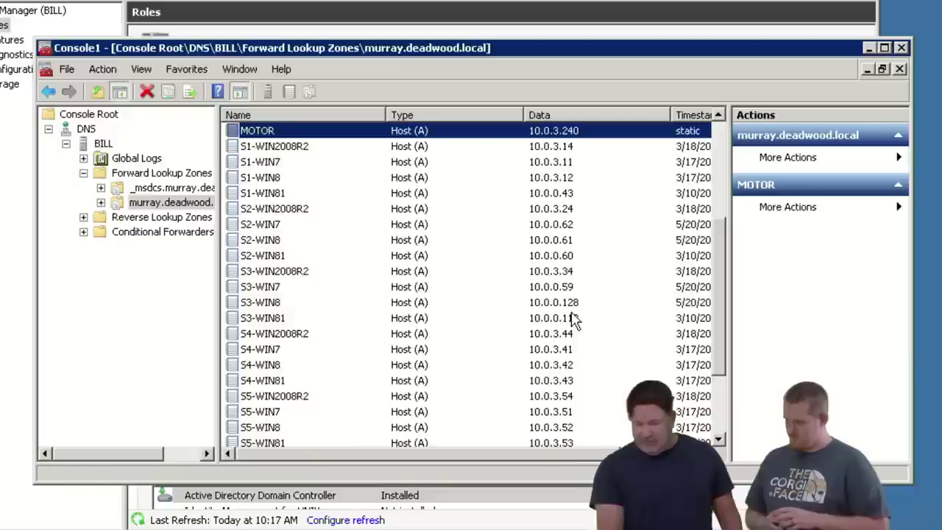
scroll(574, 320, "up", 2)
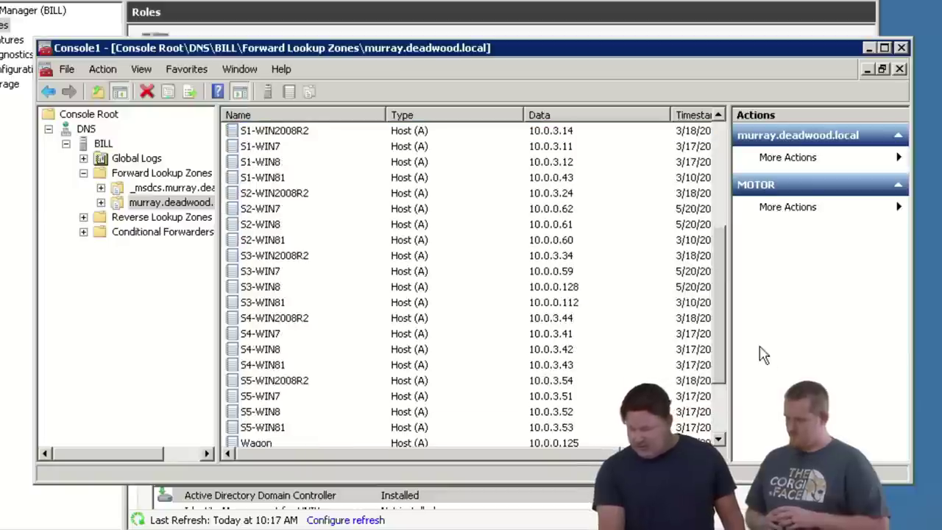
left_click_drag(731, 340, 801, 327)
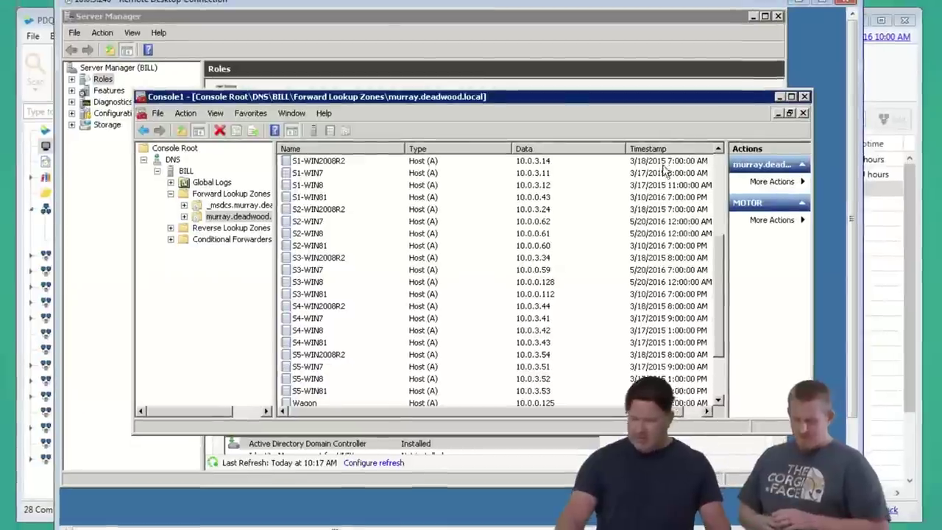
Examine the timestamps of the host records from S1-WIN7 to S1-WIN81 without changing them
left_click(662, 171)
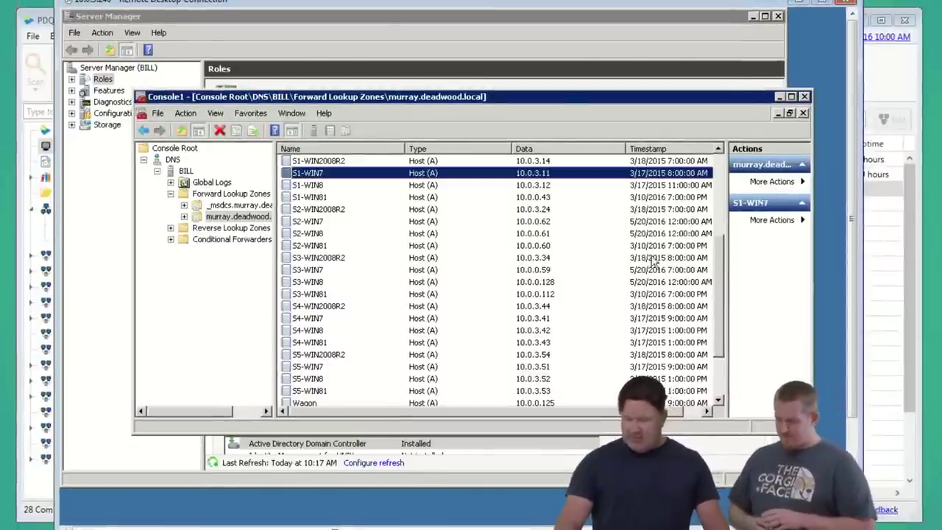
key("shift+F10")
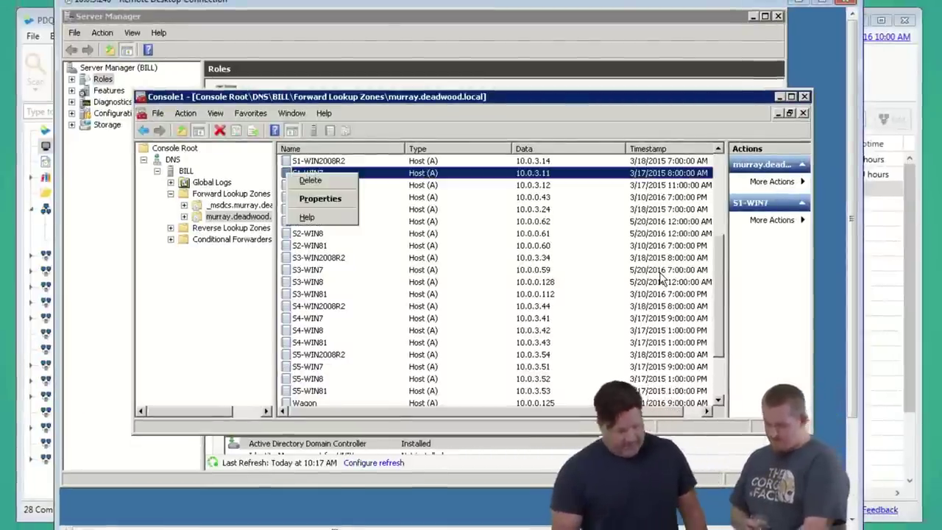
key("super")
key("Escape")
key("Escape")
key("Down")
key("Down")
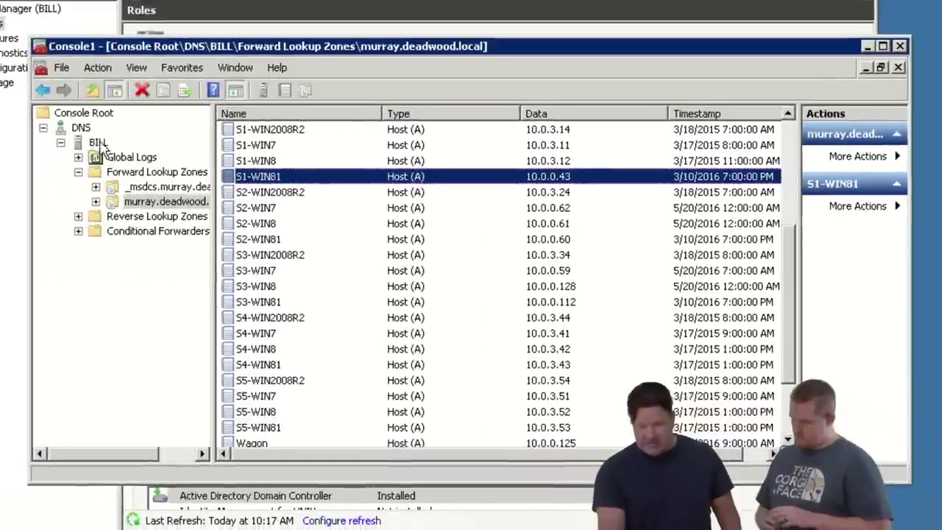
right_click(103, 144)
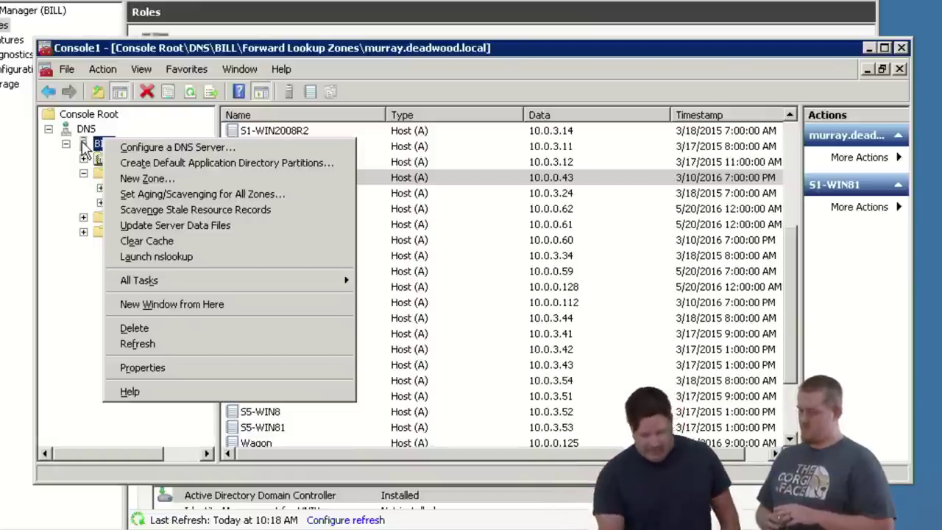
left_click(139, 368)
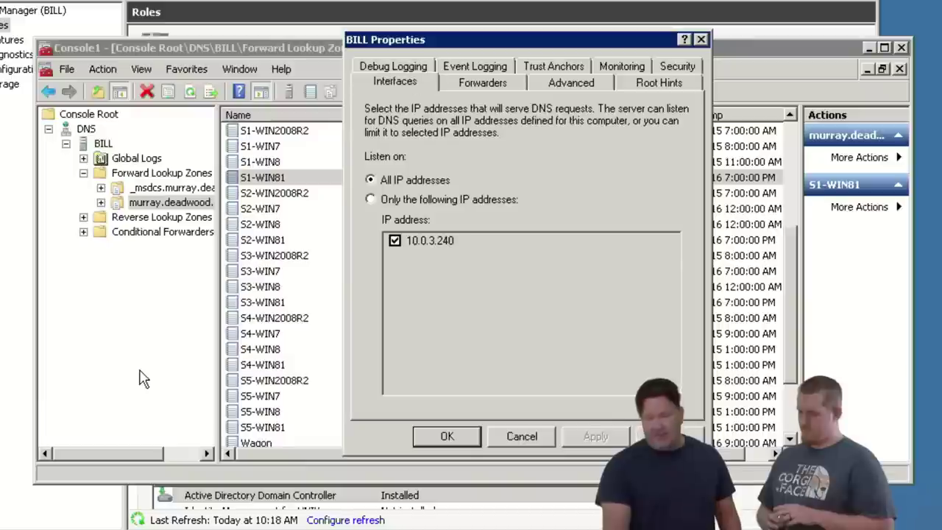
left_click(560, 84)
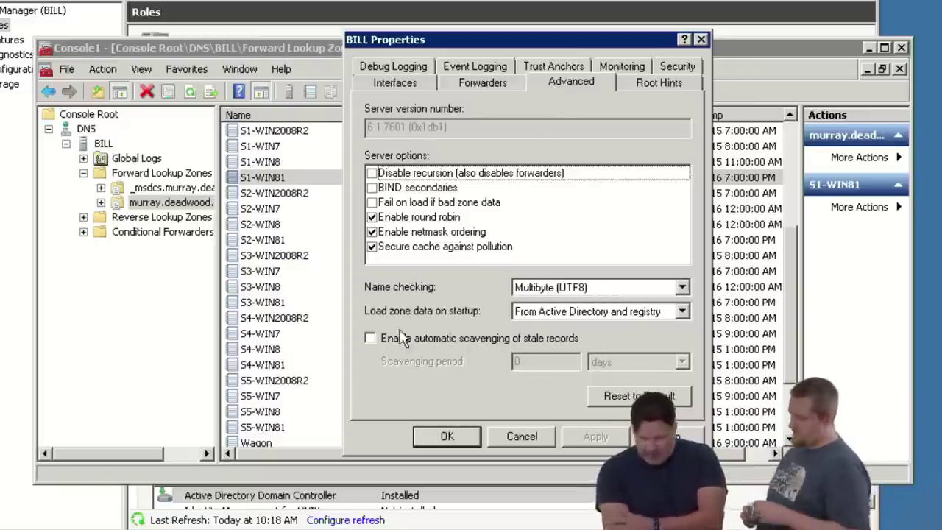
left_click(523, 437)
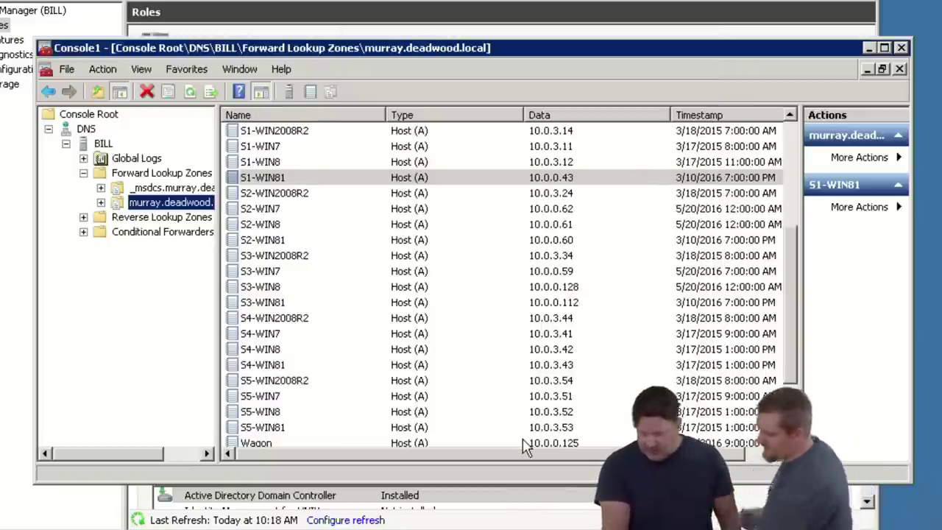
Enable automatic scavenging of stale records on the DNS server BILL with a scavenging period of 7 days
left_click(107, 144)
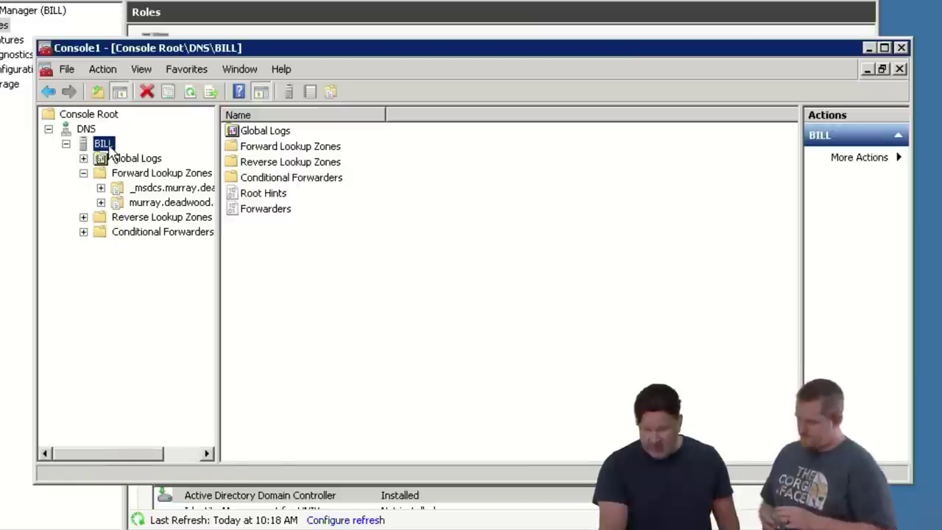
right_click(108, 146)
left_click(149, 433)
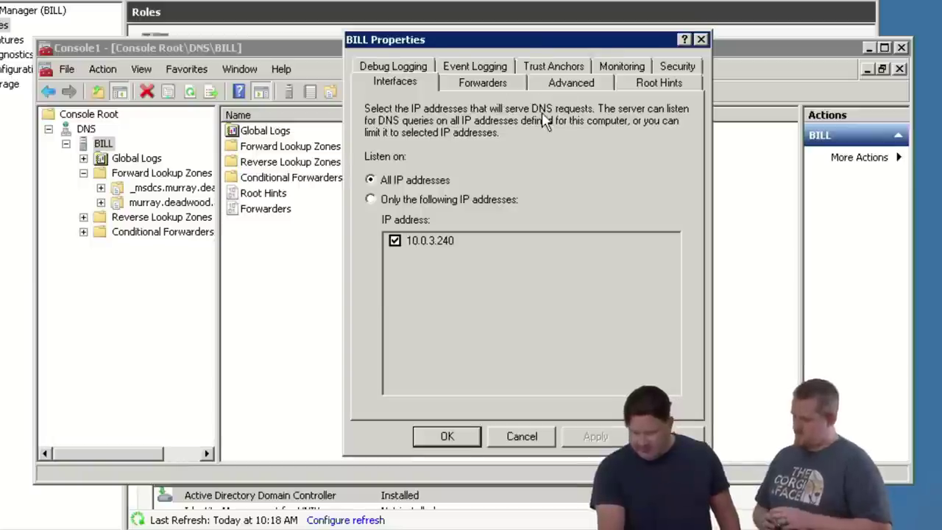
left_click(562, 87)
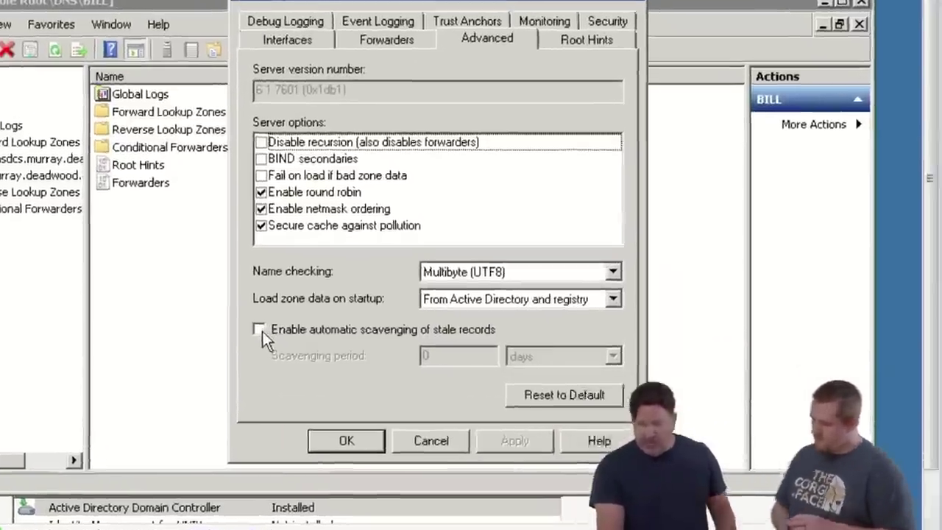
left_click(370, 338)
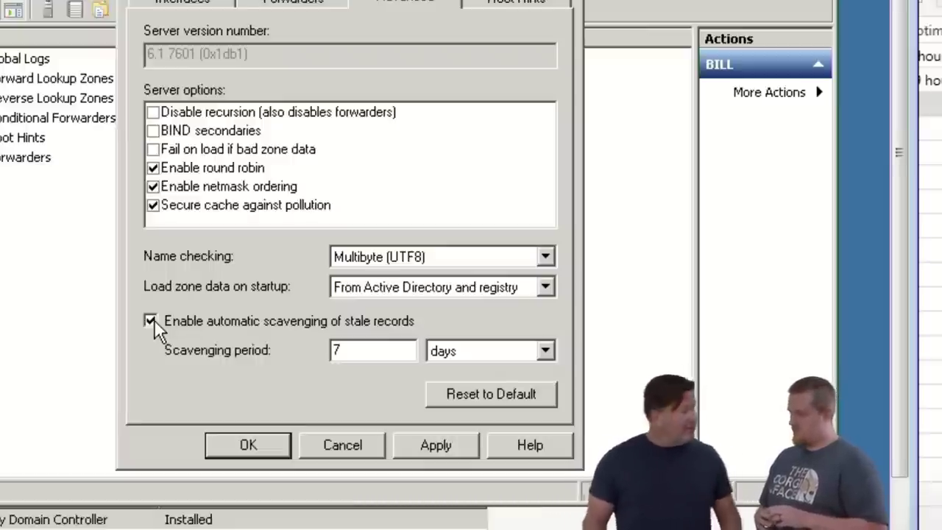
left_click(287, 444)
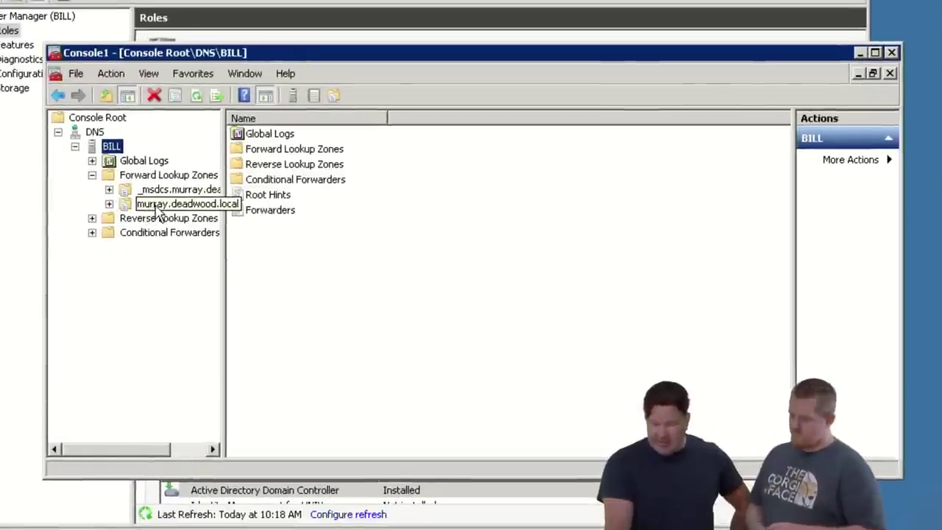
Enable scavenging of stale resource records for the murray.deadwood.local zone, with 7-day no-refresh and refresh intervals
right_click(156, 207)
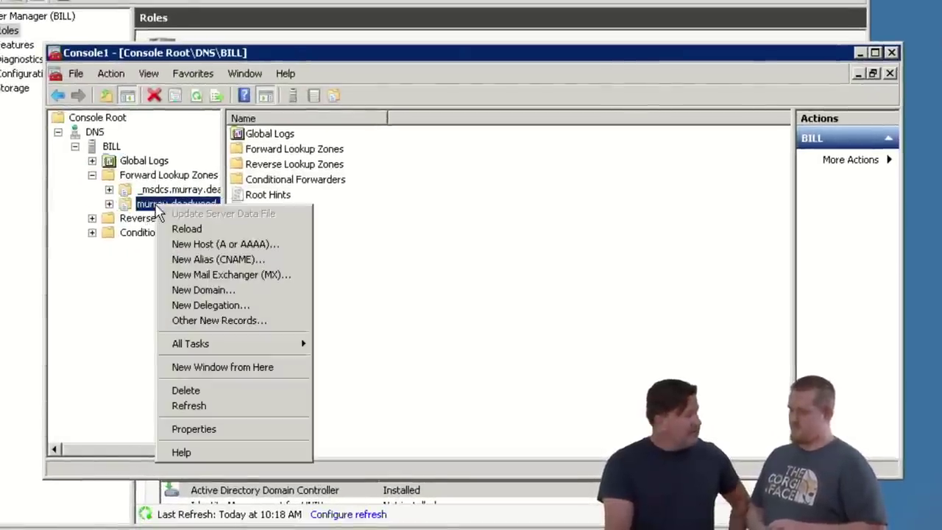
left_click(193, 430)
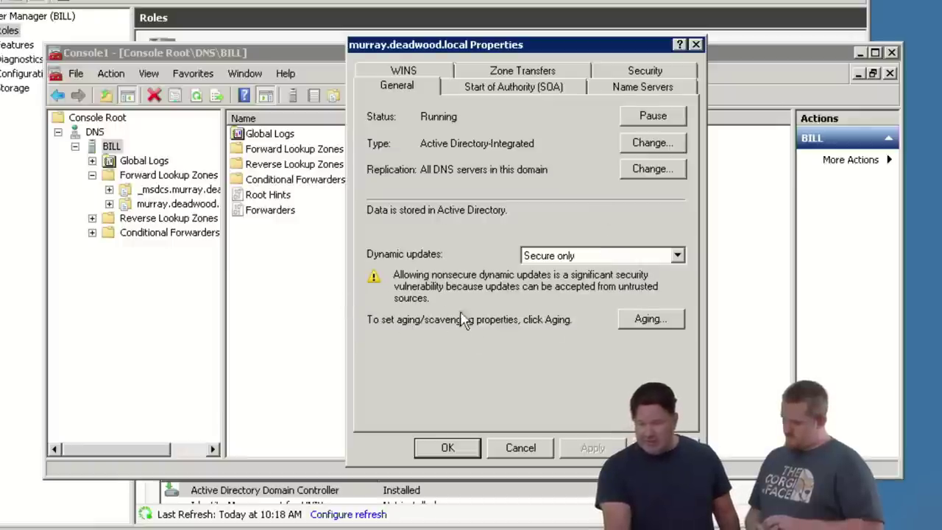
left_click(648, 321)
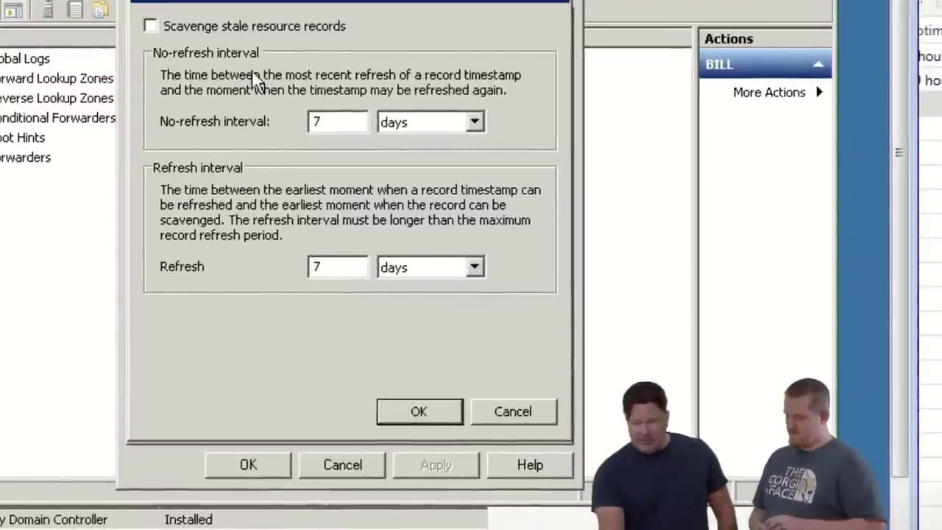
left_click(150, 26)
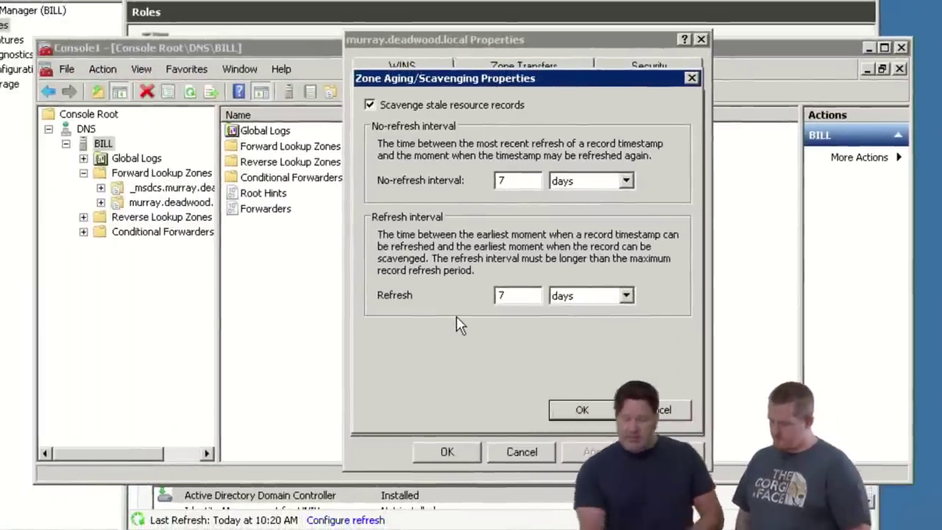
left_click(557, 409)
left_click(443, 452)
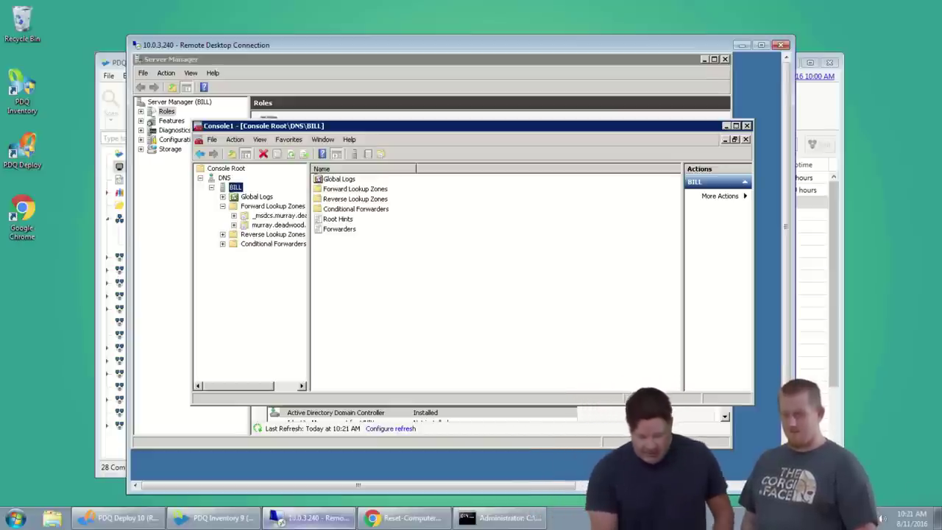
Switch to the locked Windows computer and sign in with the account password
mouse_move(309, 517)
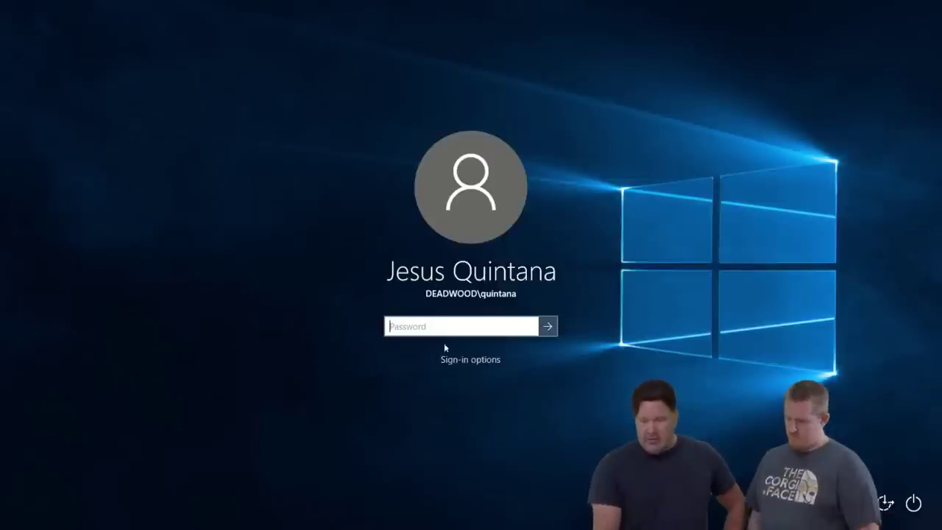
type("P")
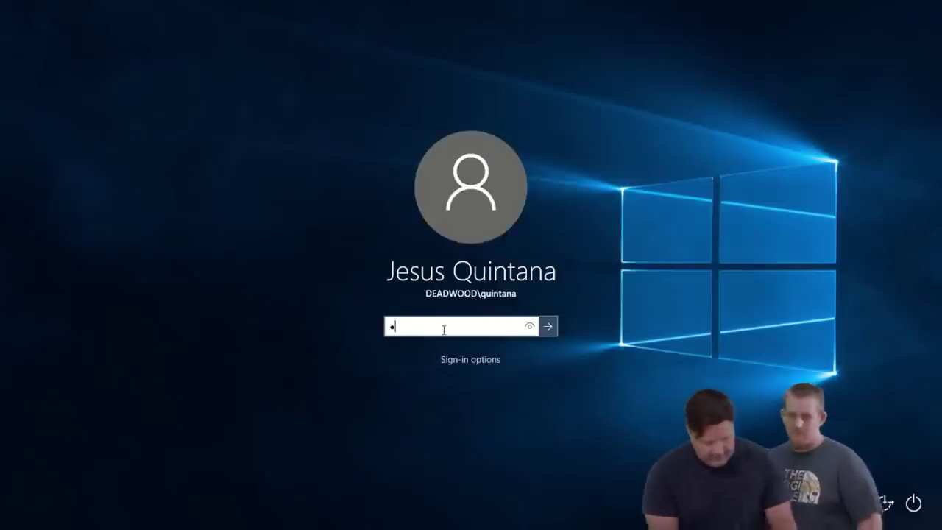
key("BackSpace")
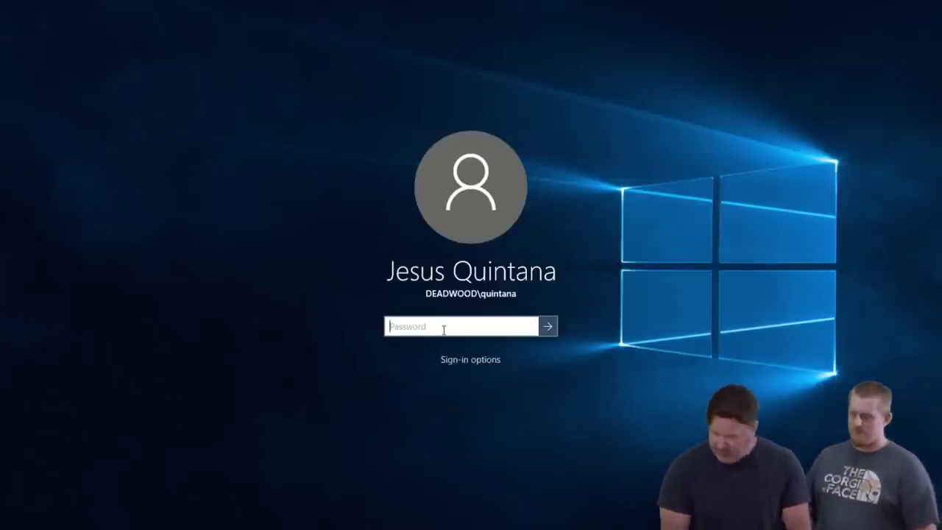
type("••••••")
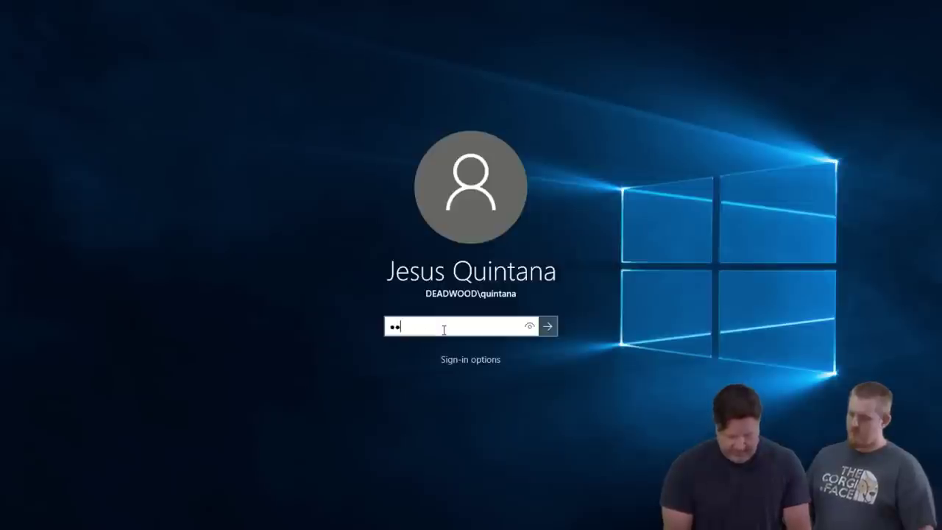
key("Return")
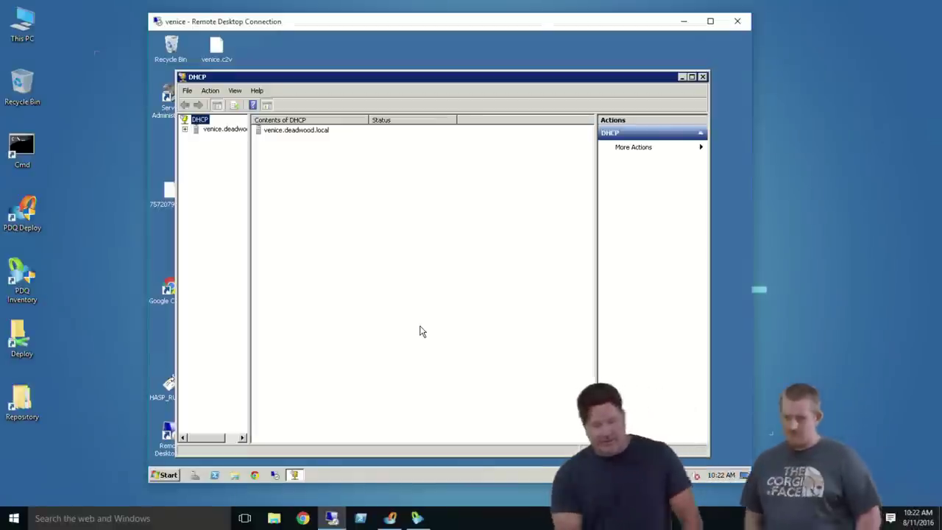
Expand the venice.deadwood.local server in the DHCP console and check its properties without changing them
left_click(184, 130)
left_click(224, 129)
right_click(213, 139)
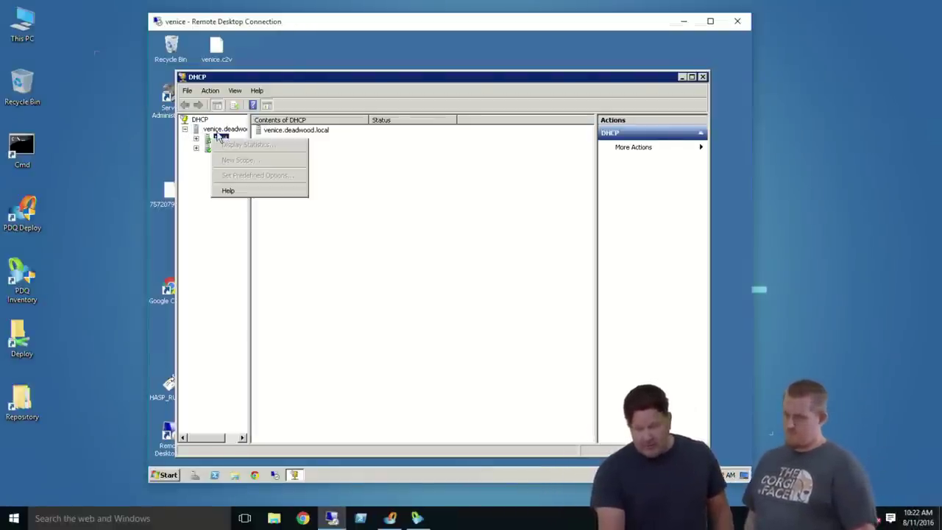
right_click(219, 130)
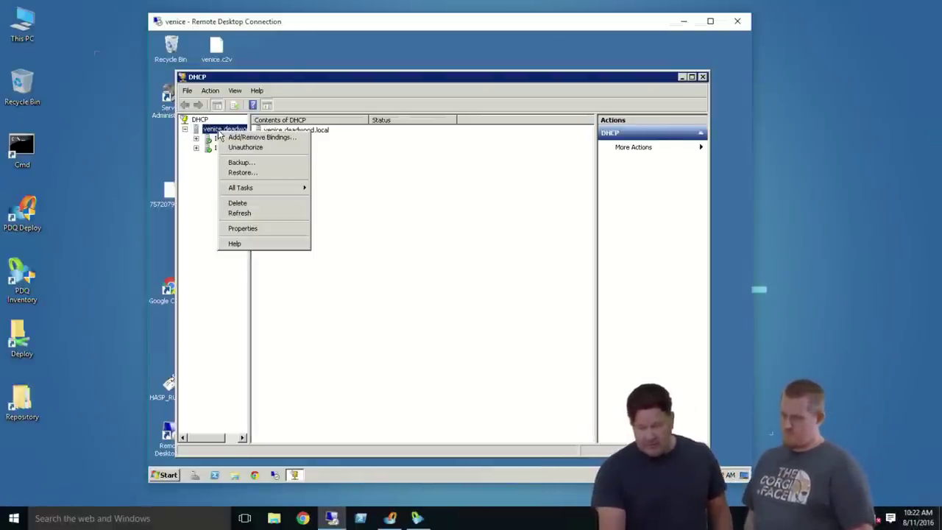
left_click(258, 228)
left_click(471, 383)
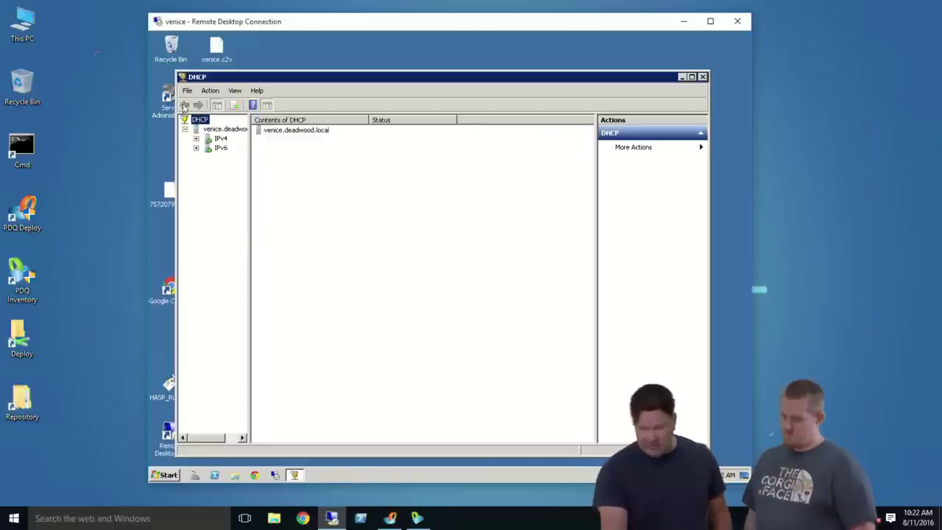
Expand the IPv4 node, widen the console tree, and review the server's database and backup path properties
left_click(196, 139)
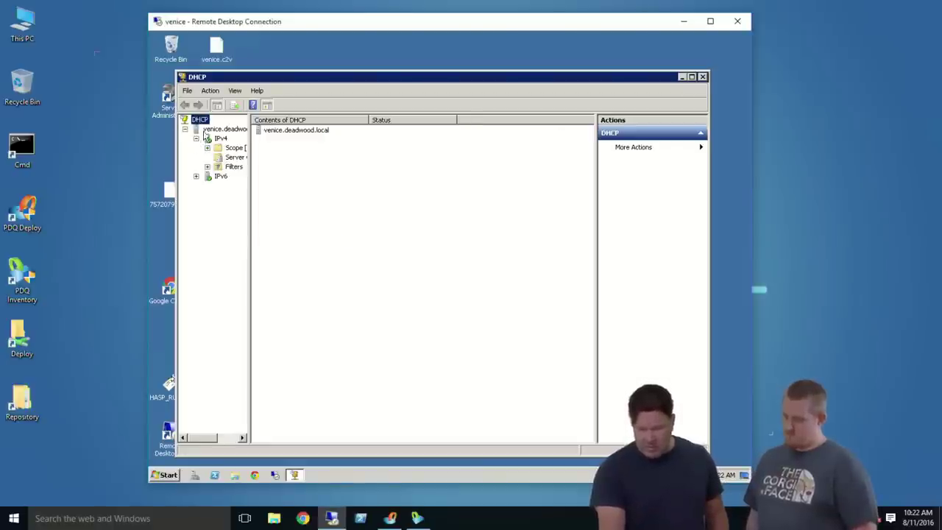
left_click_drag(250, 177, 287, 177)
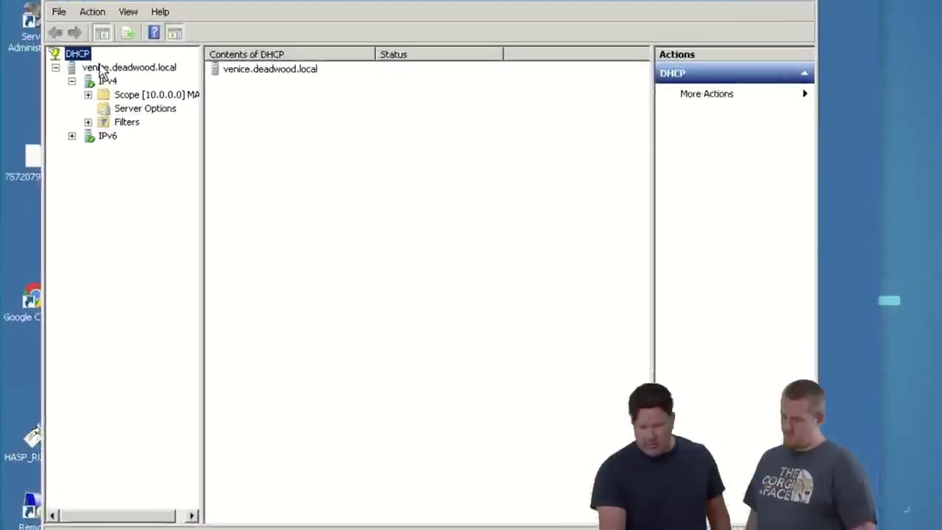
left_click(215, 132)
right_click(73, 58)
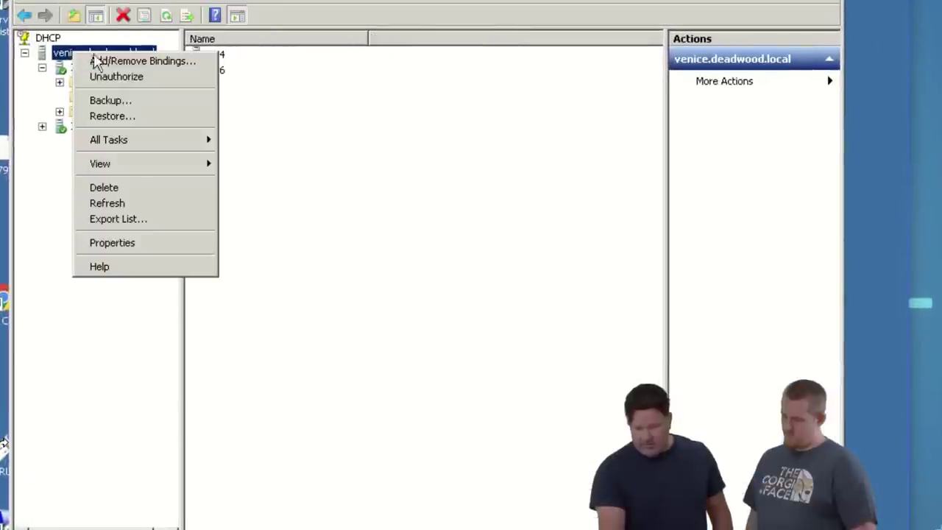
left_click(112, 243)
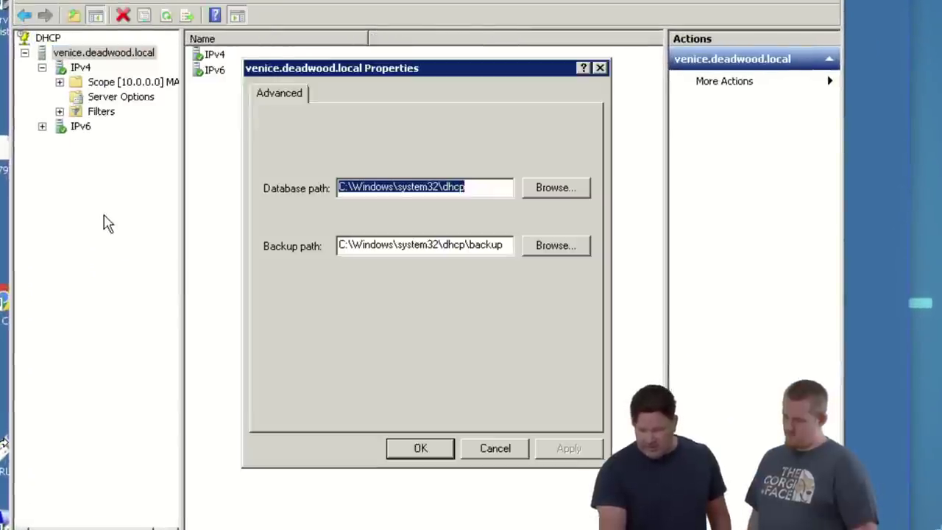
left_click(495, 448)
right_click(98, 59)
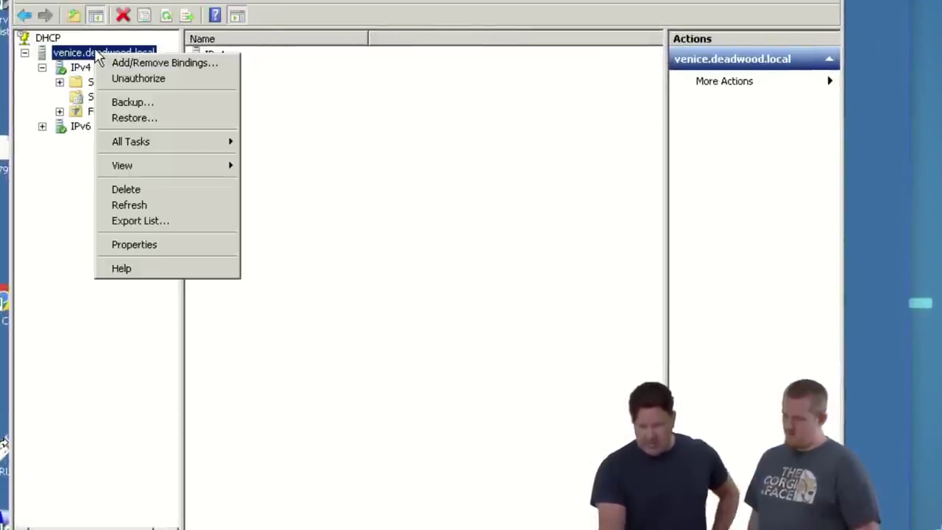
Set the IPv4 DNS properties to always dynamically update A and PTR records and discard them when the lease is deleted
left_click(82, 71)
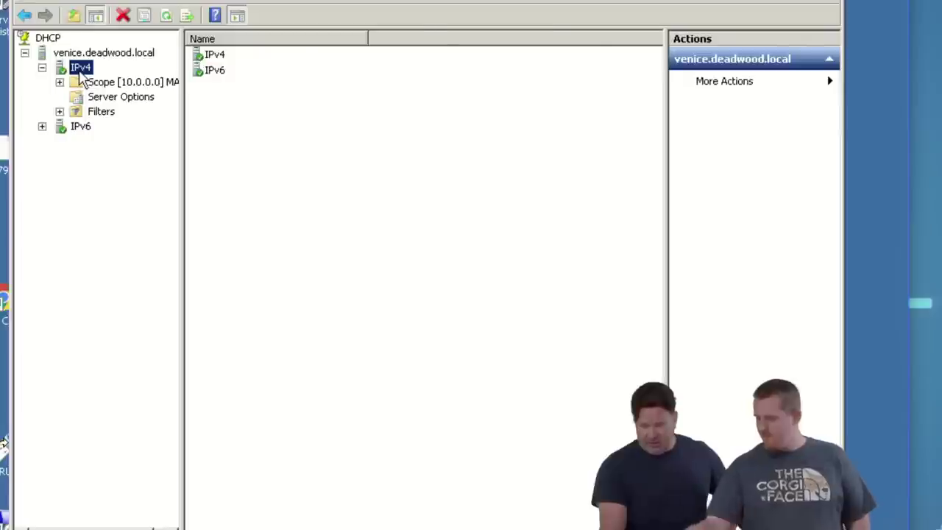
right_click(82, 73)
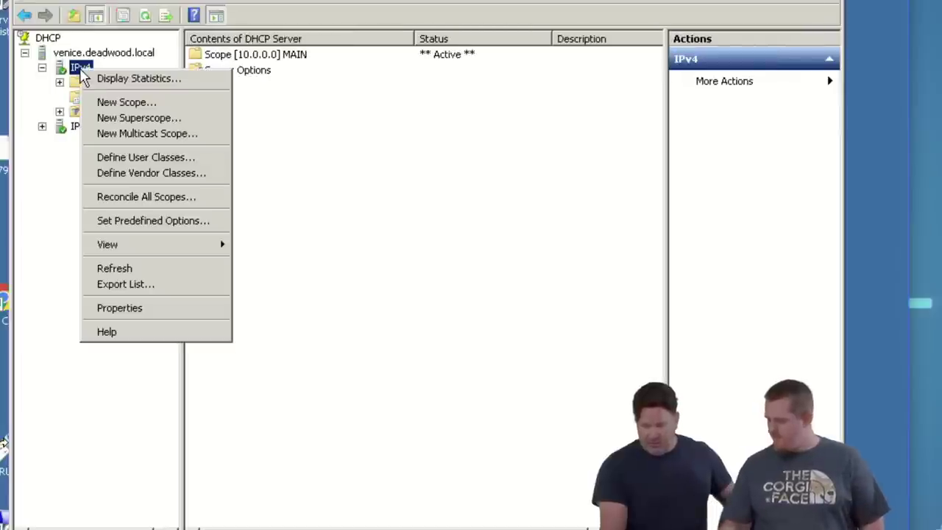
left_click(141, 309)
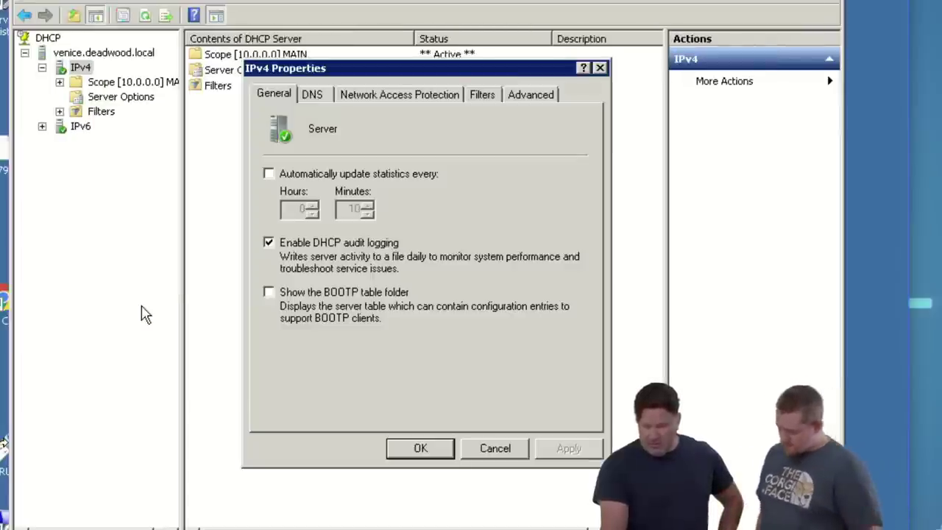
left_click(315, 97)
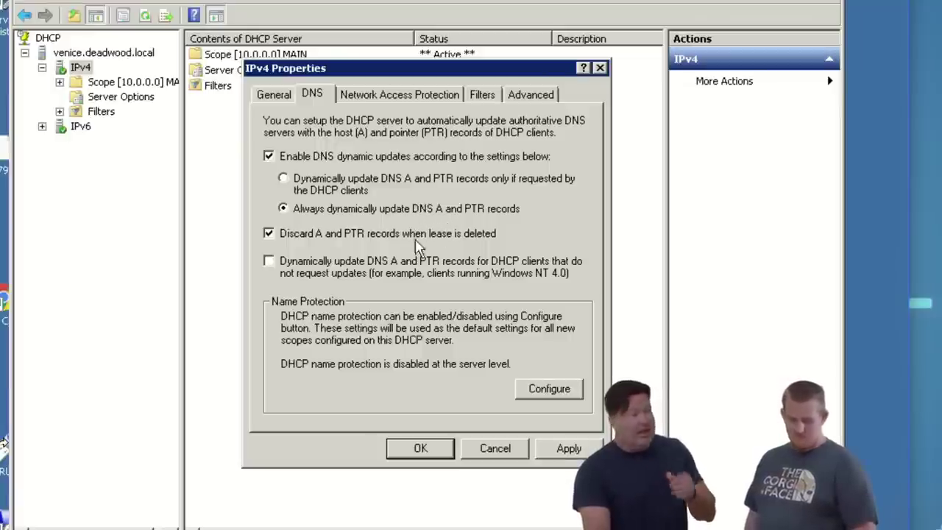
left_click(423, 448)
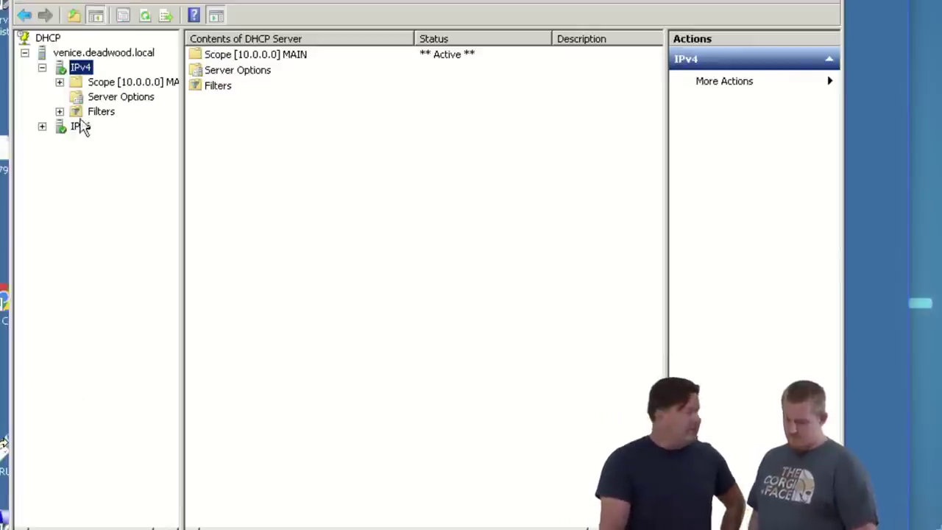
Recheck the DNS dynamic update settings in the IPv4 properties and close them without changes
right_click(79, 74)
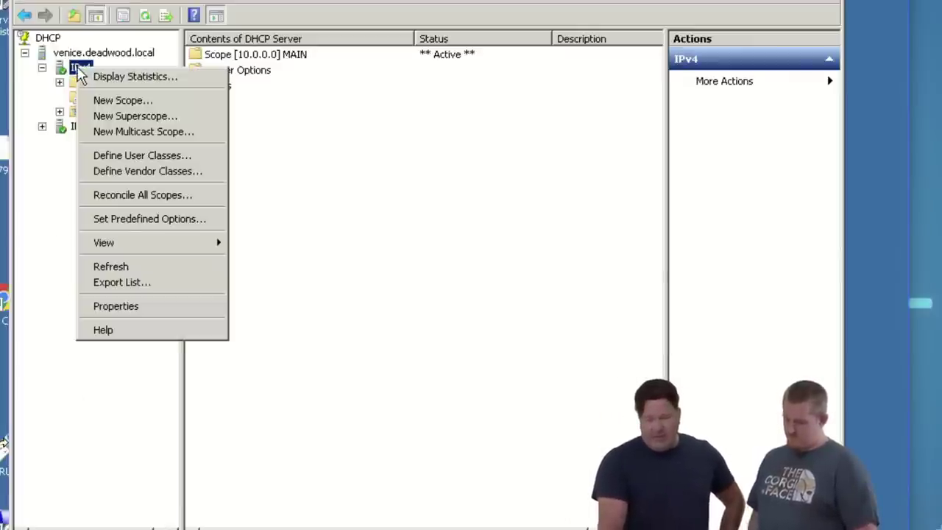
left_click(122, 308)
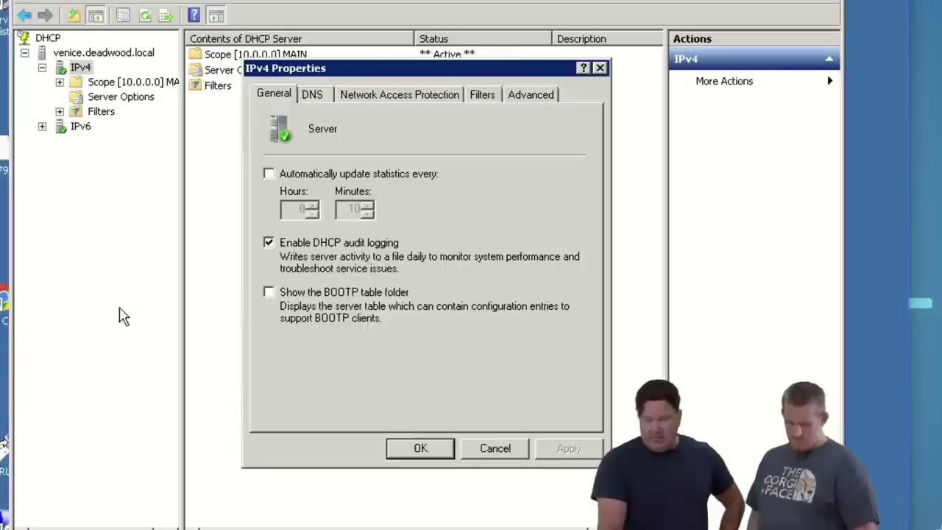
left_click(312, 96)
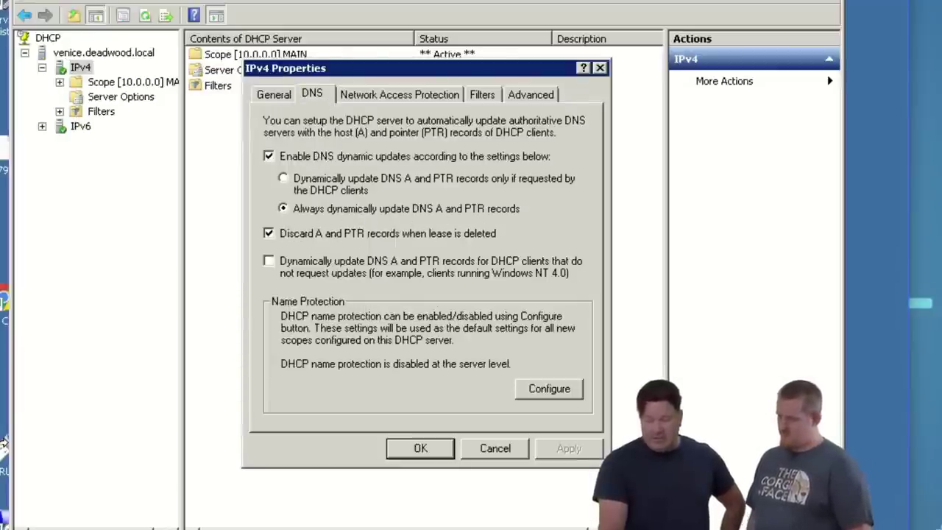
left_click(504, 453)
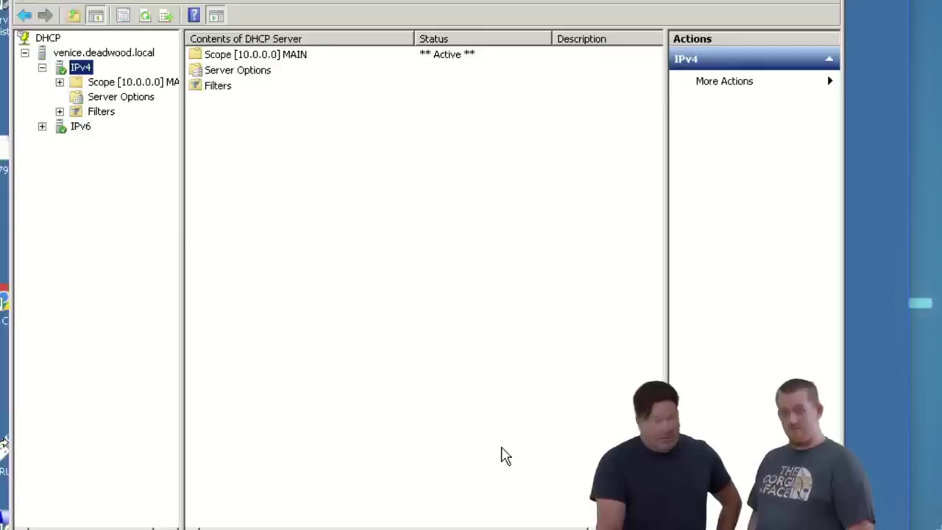